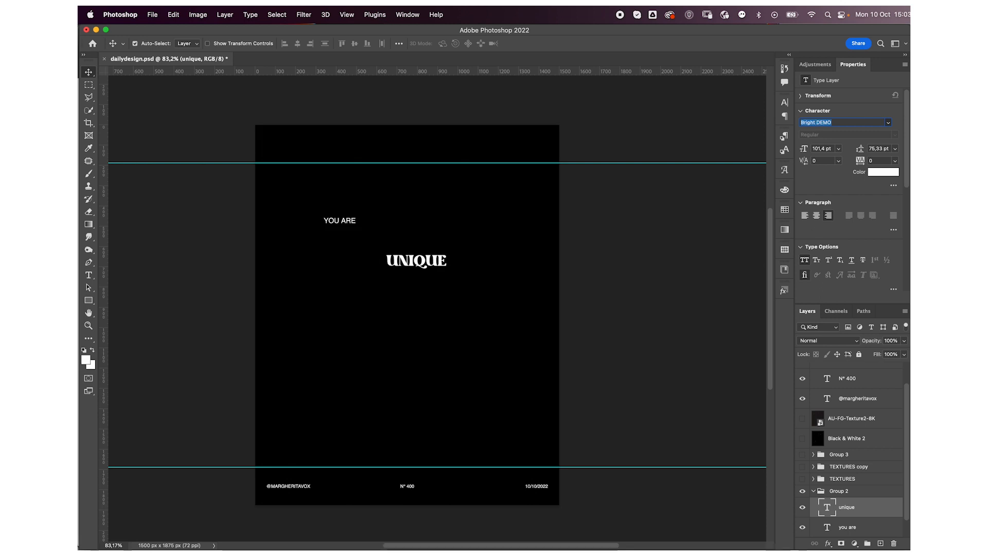
Set the UNIQUE text's font to Aileron and duplicate its text layer.
key(Down)
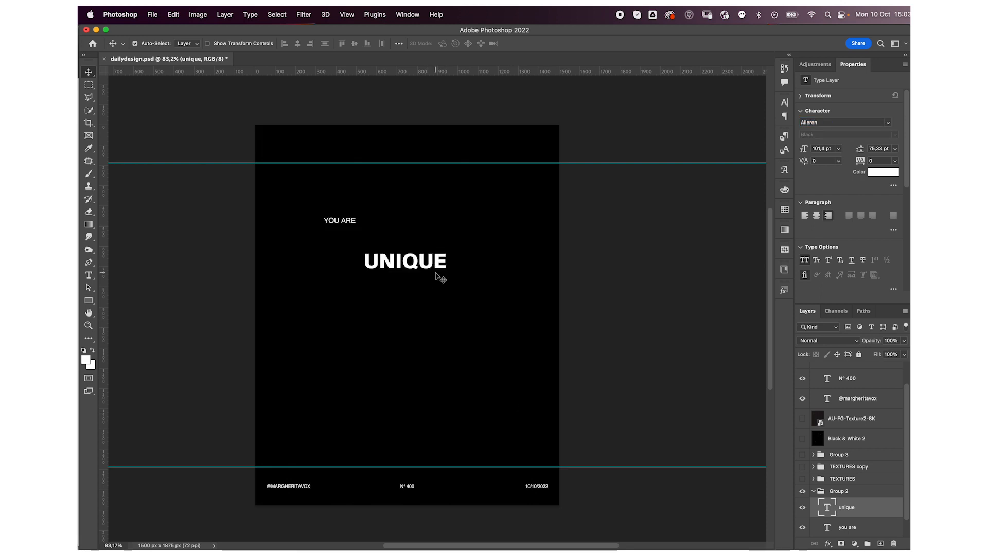
key(super+j)
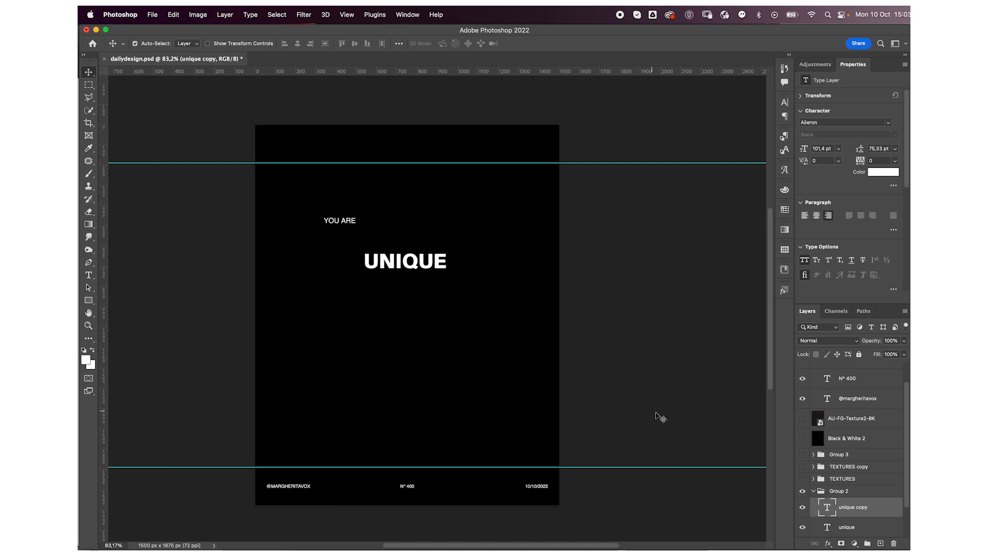
Rasterize the original unique text layer below the copy and smudge its letters slightly downward with the Smudge tool.
click(866, 533)
click(89, 239)
click(382, 261)
key(Return)
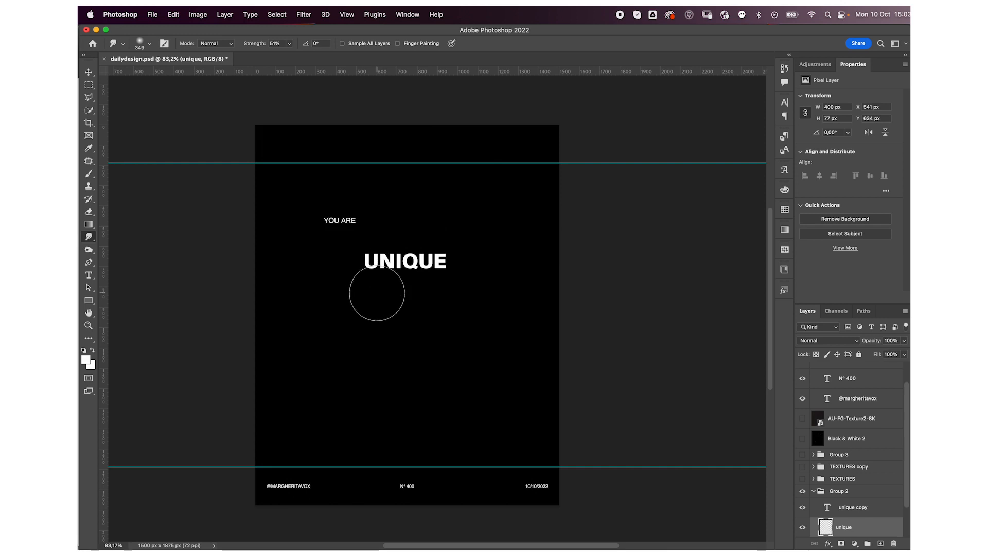
drag(377, 293, 436, 281)
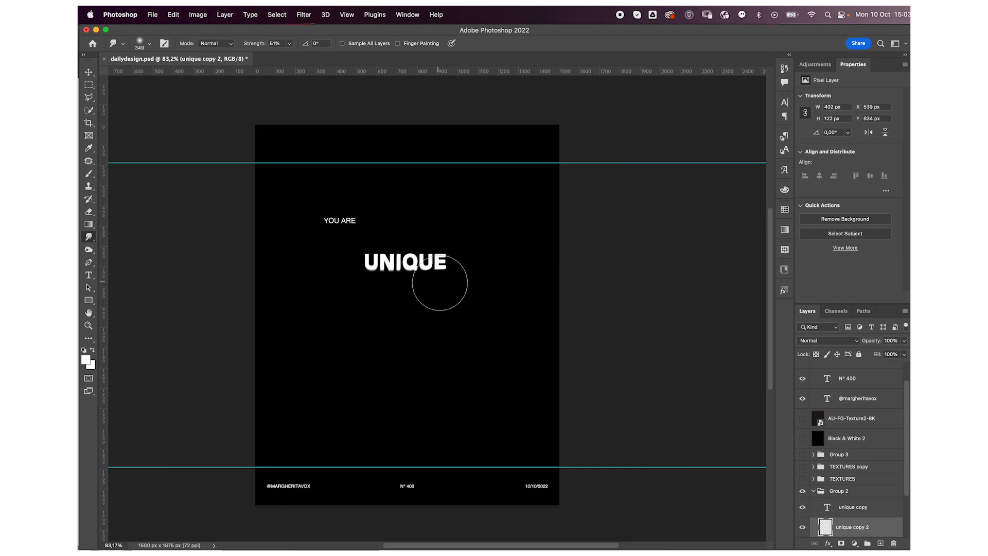
Pull the bottom layer's letters progressively farther down with the Smudge tool, keeping a duplicate of each smudged stage.
key(super+j)
mouse_move(430, 276)
mouse_down()
mouse_move(411, 290)
mouse_move(382, 286)
mouse_move(418, 282)
mouse_up()
key(super+j)
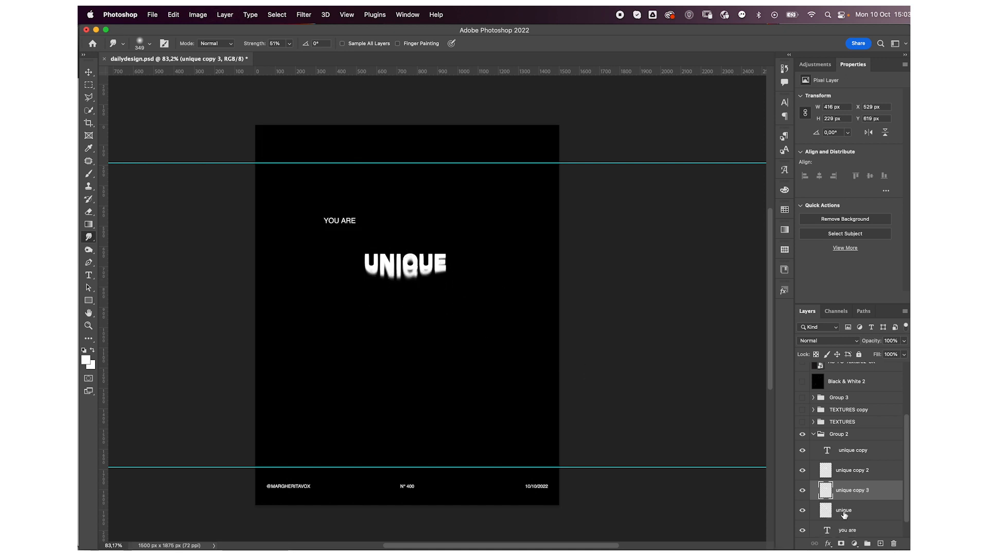
click(843, 514)
mouse_move(419, 306)
mouse_down()
mouse_move(430, 340)
mouse_move(380, 305)
mouse_move(390, 298)
mouse_move(390, 358)
mouse_move(370, 297)
mouse_move(369, 405)
mouse_move(427, 289)
mouse_move(425, 397)
mouse_move(442, 299)
mouse_move(432, 292)
mouse_move(433, 370)
mouse_move(430, 312)
mouse_move(441, 322)
mouse_move(428, 291)
mouse_move(422, 486)
mouse_up()
key(super+j)
Smudge the bottom unique layer's letters into long vertical streaks reaching past the canvas's lower edge.
scroll(810, 477, down, 3)
click(864, 495)
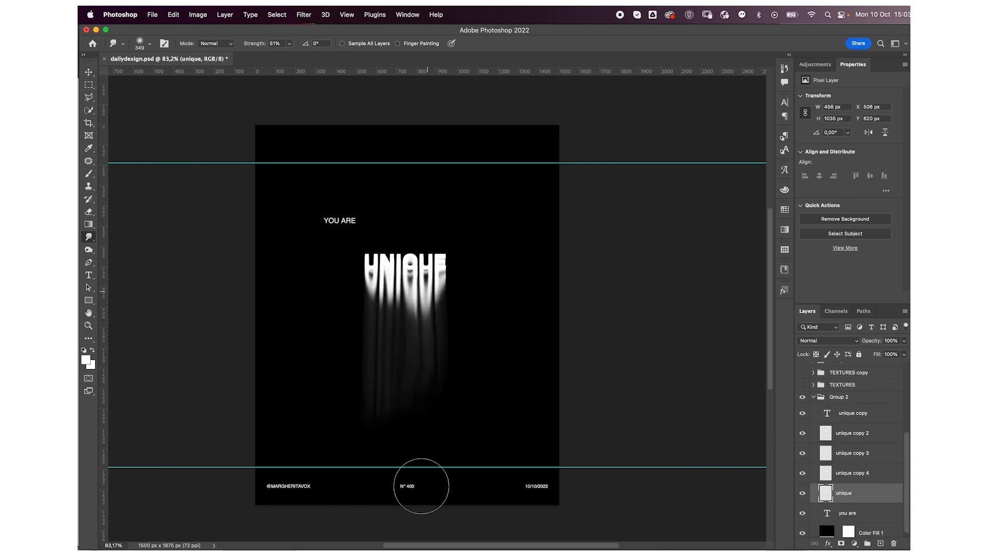
drag(385, 283, 389, 547)
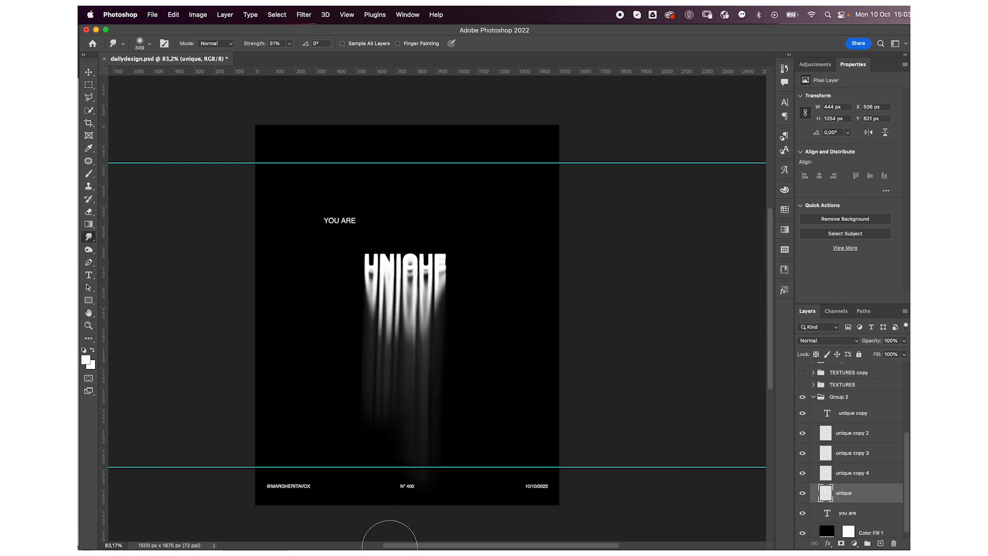
drag(371, 341, 375, 525)
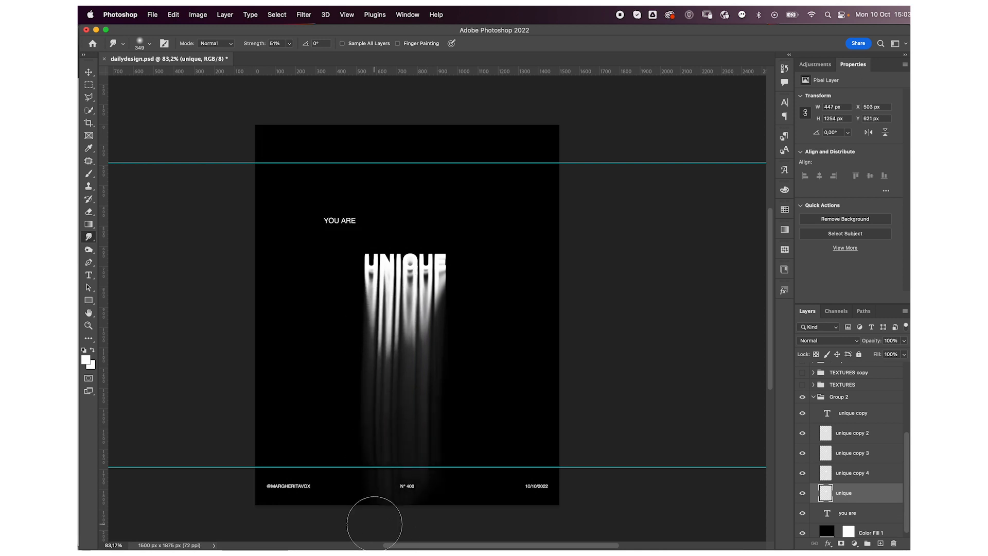
drag(431, 306, 435, 548)
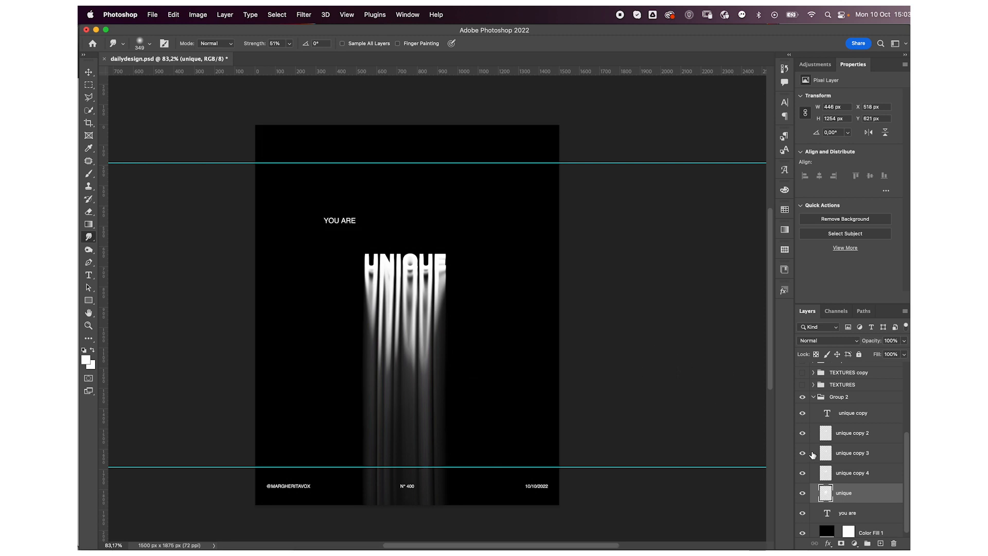
Duplicate the unique copy 2 layer, smudge the duplicate's letters farther down and keep another copy of it above.
click(883, 434)
key(super+j)
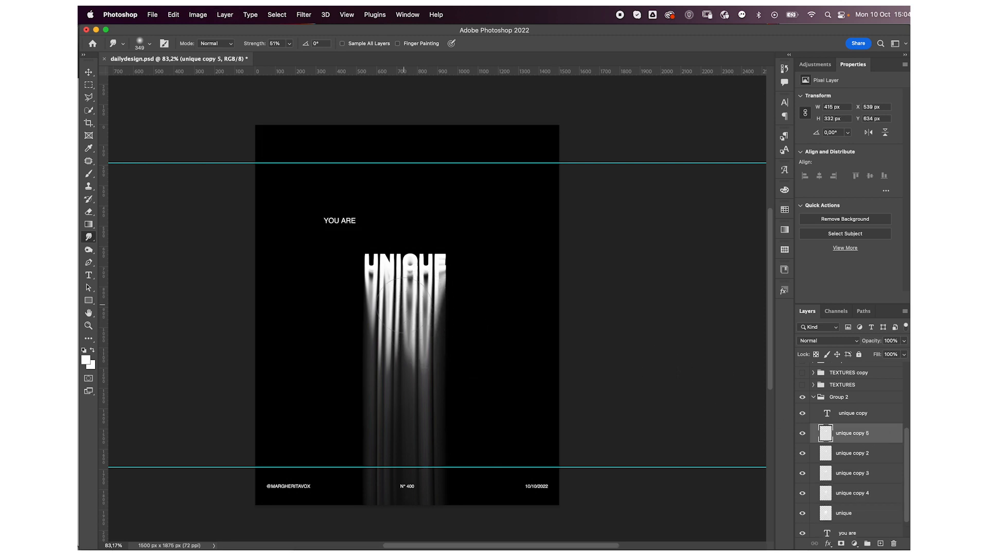
mouse_move(354, 309)
mouse_down()
mouse_move(358, 342)
mouse_move(382, 338)
mouse_up()
key(super+j)
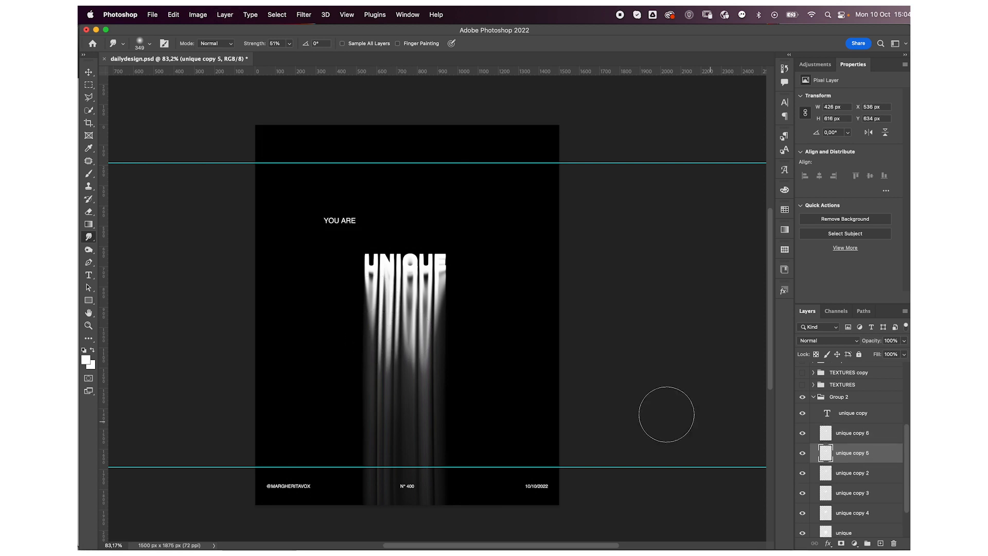
mouse_move(428, 371)
mouse_down()
mouse_move(437, 311)
mouse_move(425, 354)
mouse_move(419, 298)
mouse_move(421, 311)
mouse_up()
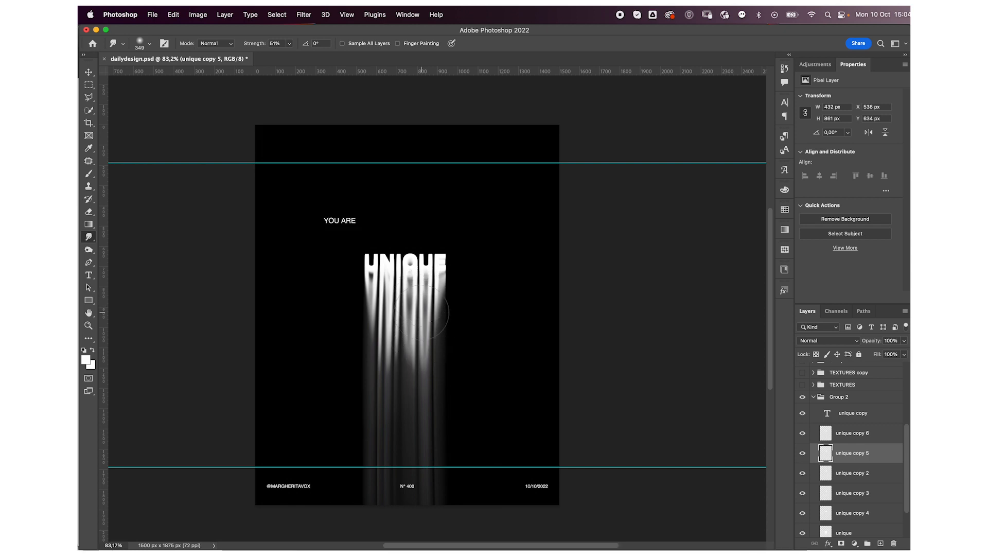
mouse_move(366, 301)
mouse_down()
mouse_move(365, 319)
mouse_move(366, 304)
mouse_up()
Group all the smudged layers from unique copy 6 down to unique.
click(852, 435)
scroll(867, 445, down, 2)
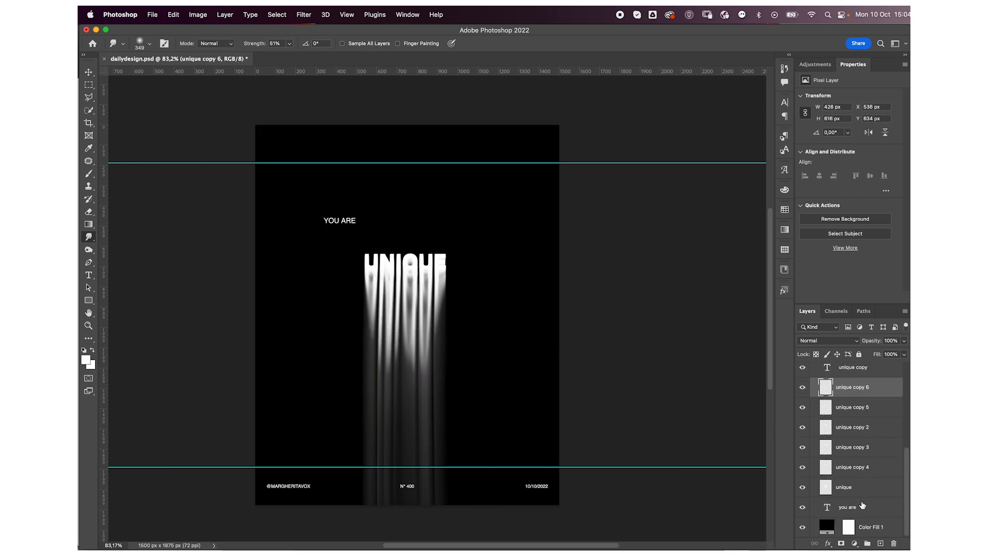
shift+click(868, 492)
key(ctrl+g)
Duplicate the smudge group, hide the original group and merge the duplicate into a single layer.
key(ctrl+j)
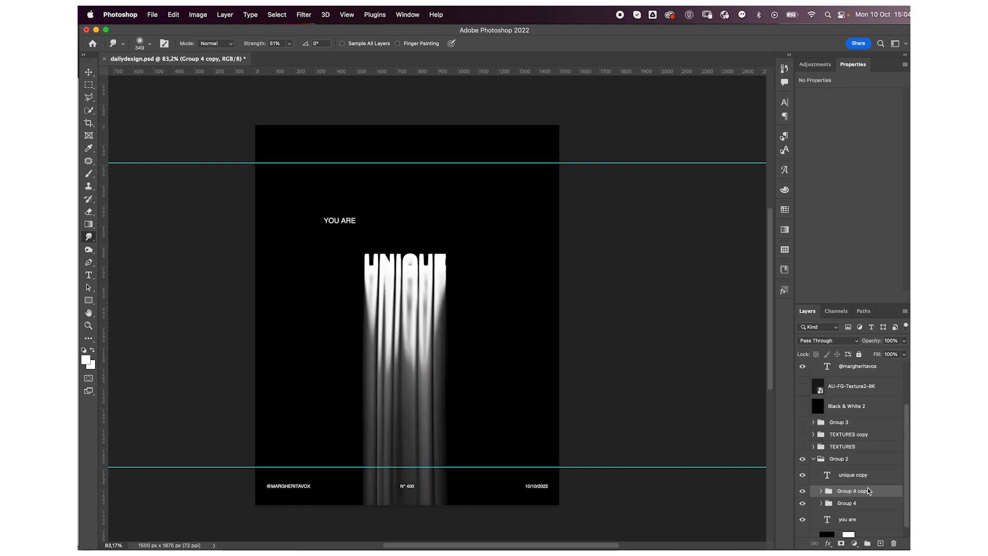
click(802, 503)
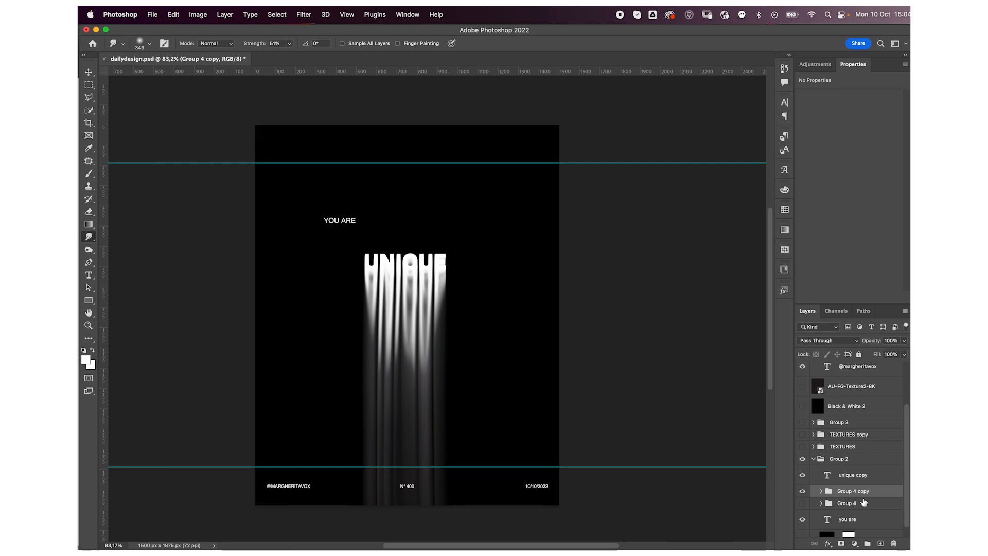
key(ctrl+e)
Start a Warp transform on the merged Group 4 copy layer.
key(ctrl+t)
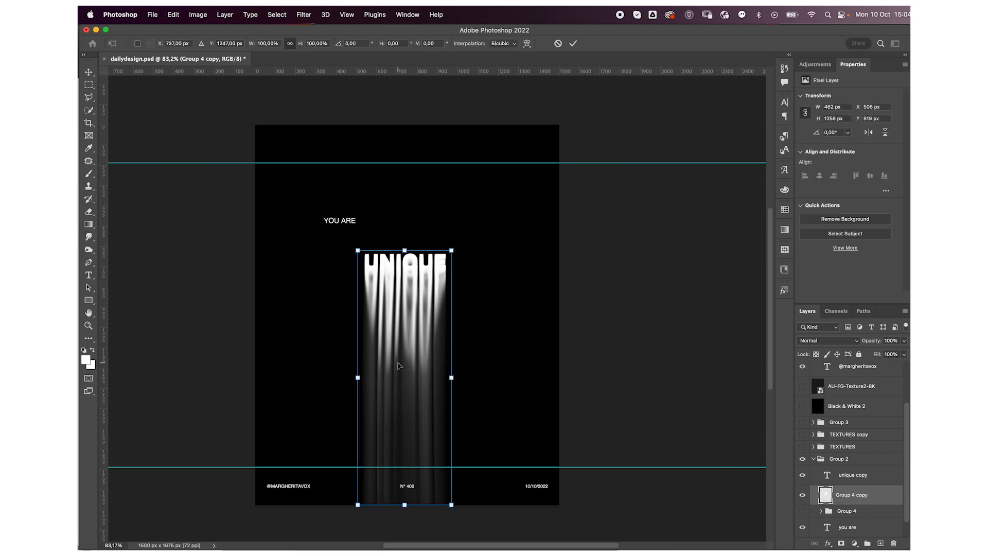
right_click(399, 366)
click(411, 380)
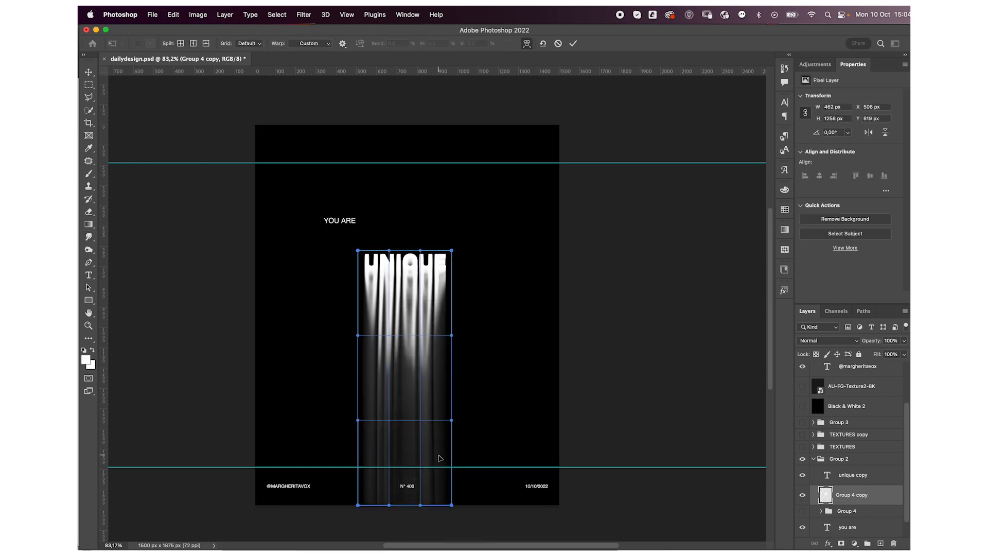
drag(411, 408, 367, 267)
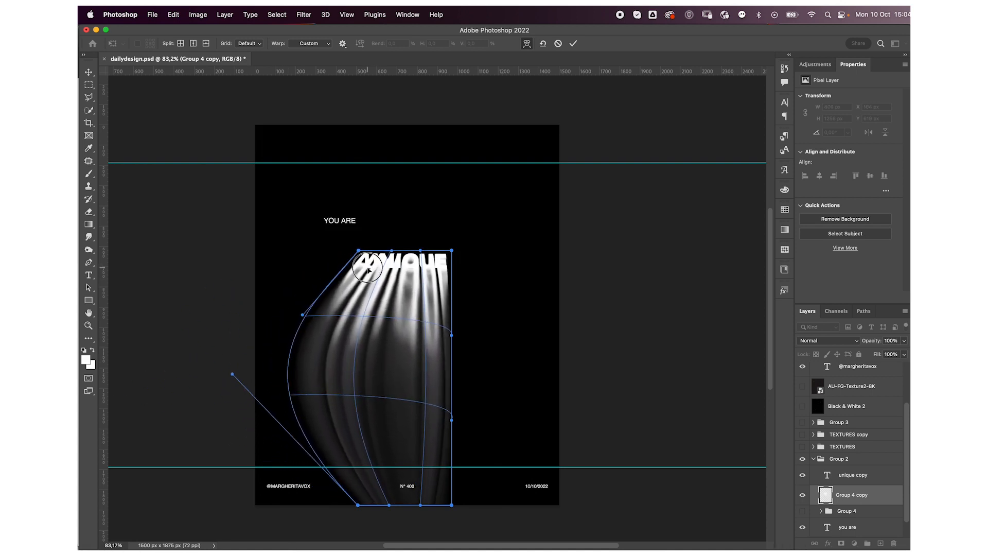
drag(451, 354, 489, 356)
drag(448, 454, 575, 440)
key(super+z)
key(super+z)
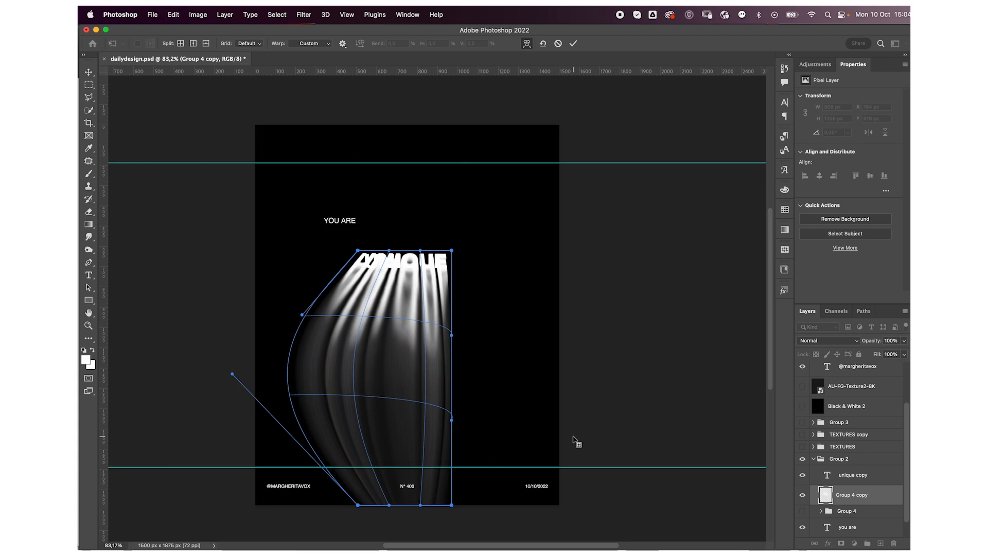
key(super+z)
drag(449, 339, 541, 335)
key(super+z)
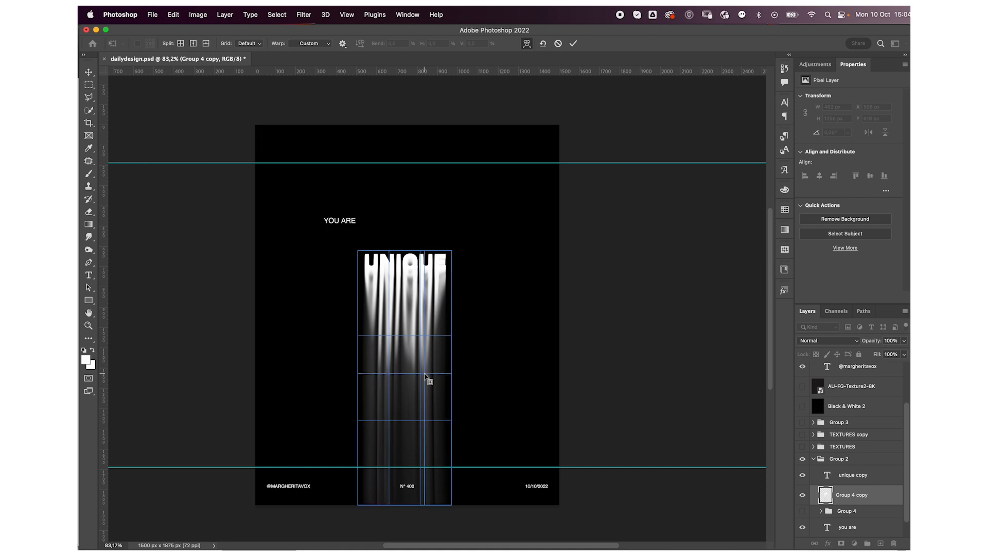
Warp both sides of the streaks outward into a balloon shape with a narrow top and apply the transform.
drag(440, 362, 523, 352)
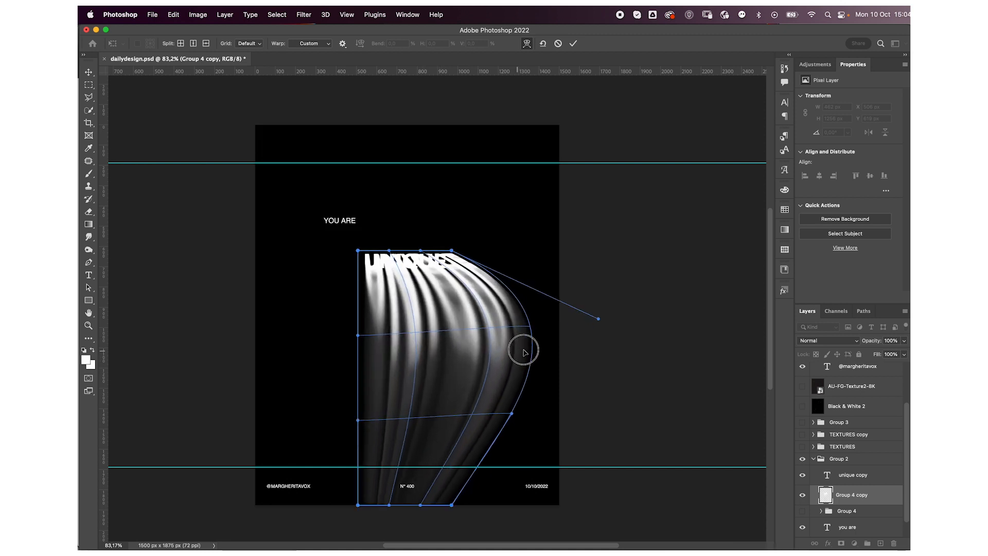
drag(452, 260, 445, 252)
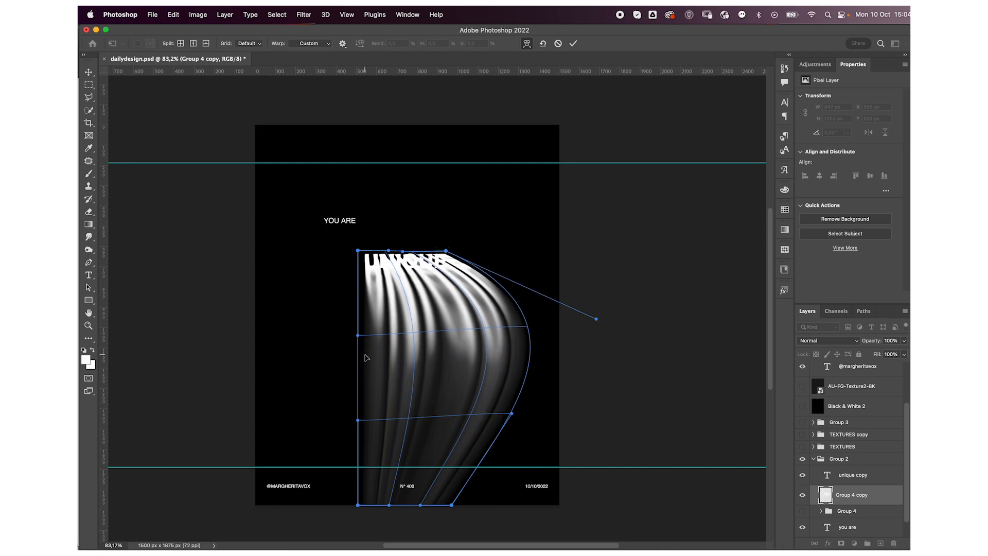
drag(369, 363, 283, 358)
drag(358, 267, 368, 265)
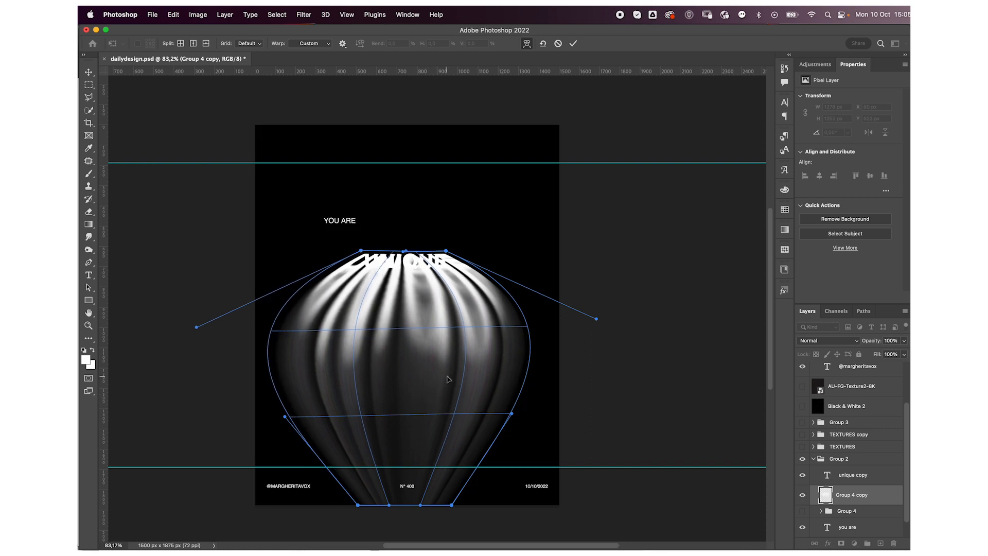
drag(498, 371, 508, 370)
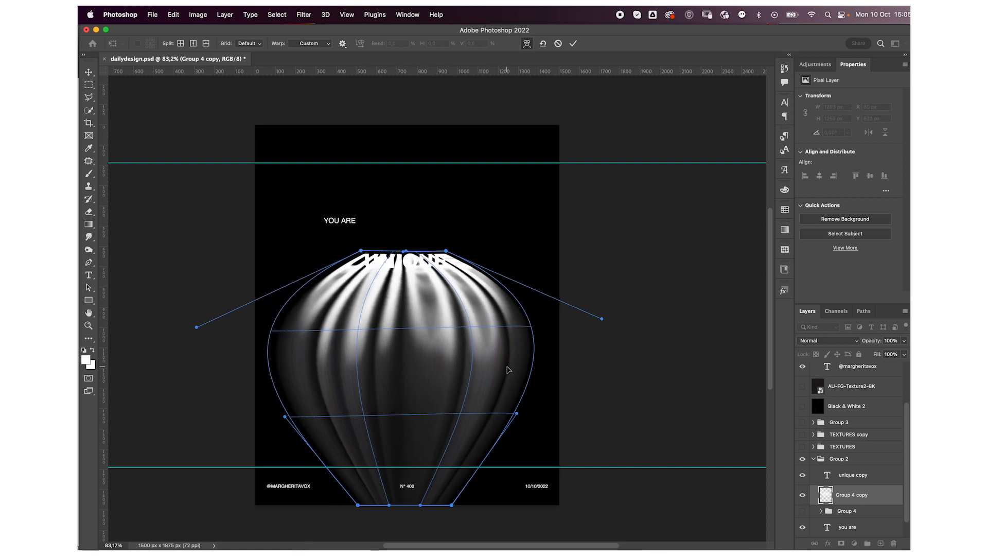
key(Return)
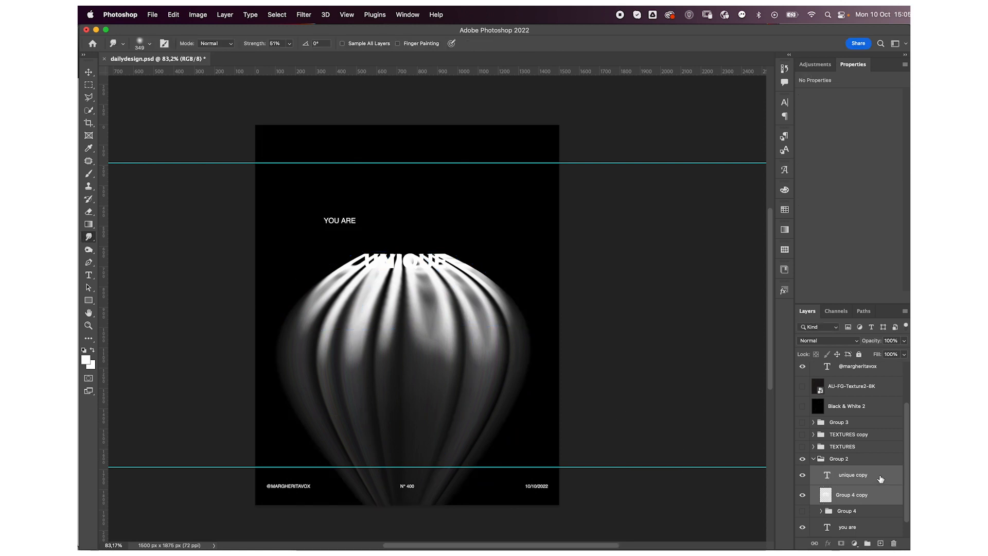
Shift the unique copy text and the warped layer together slightly to the right.
key(super+t)
drag(412, 400, 419, 402)
key(Return)
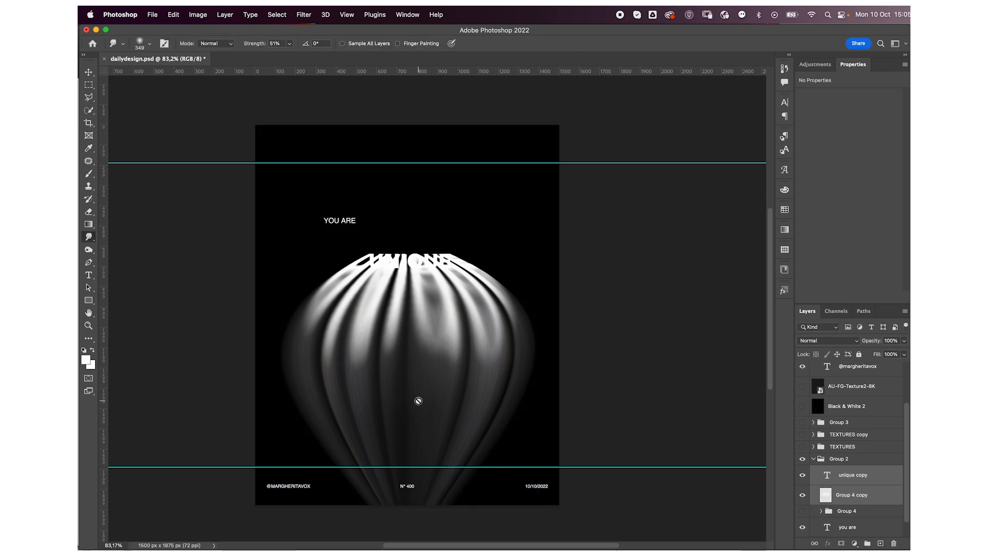
Duplicate the warped Group 4 copy layer and hide the duplicate as a backup.
click(883, 478)
click(876, 497)
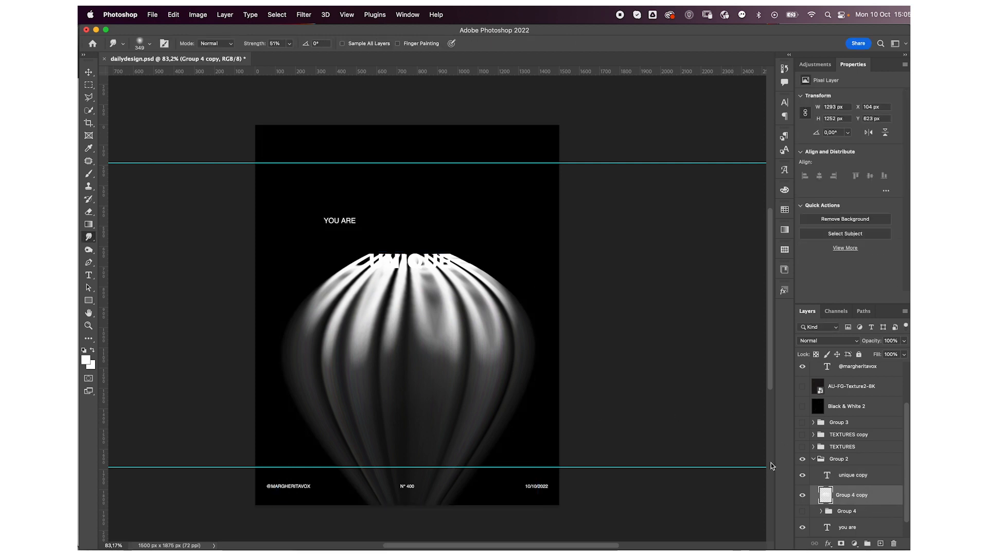
key(super+j)
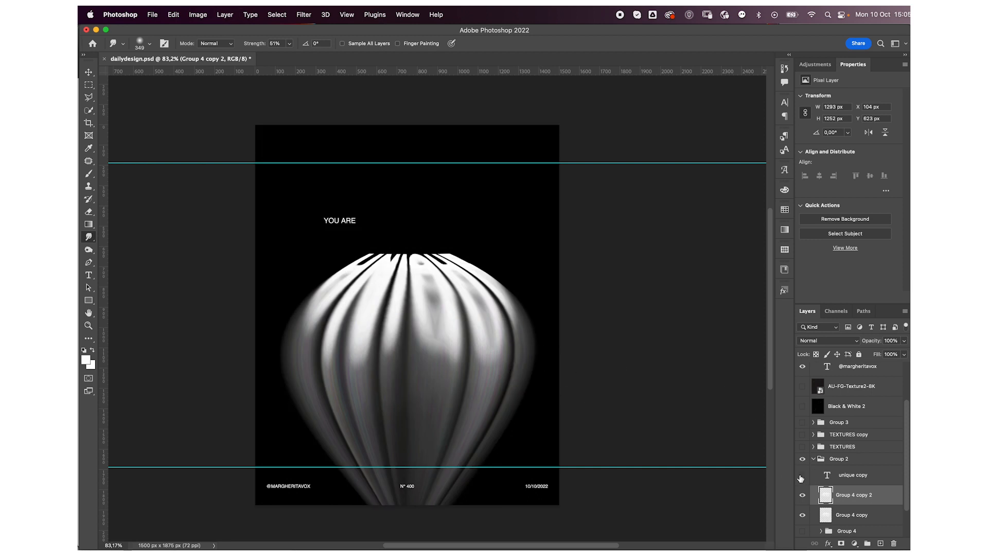
click(804, 496)
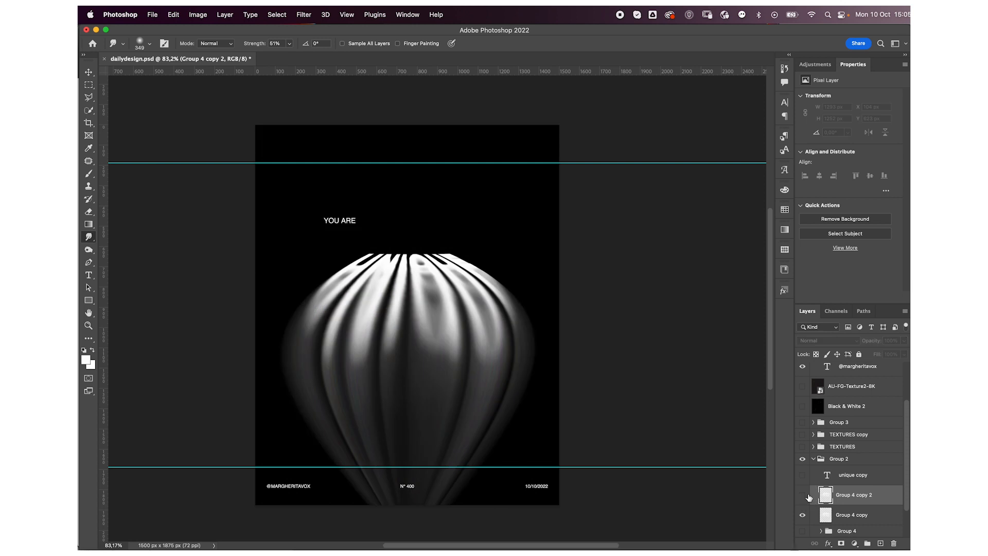
Duplicate the unique copy text layer and keep only the duplicate visible.
click(864, 481)
click(802, 475)
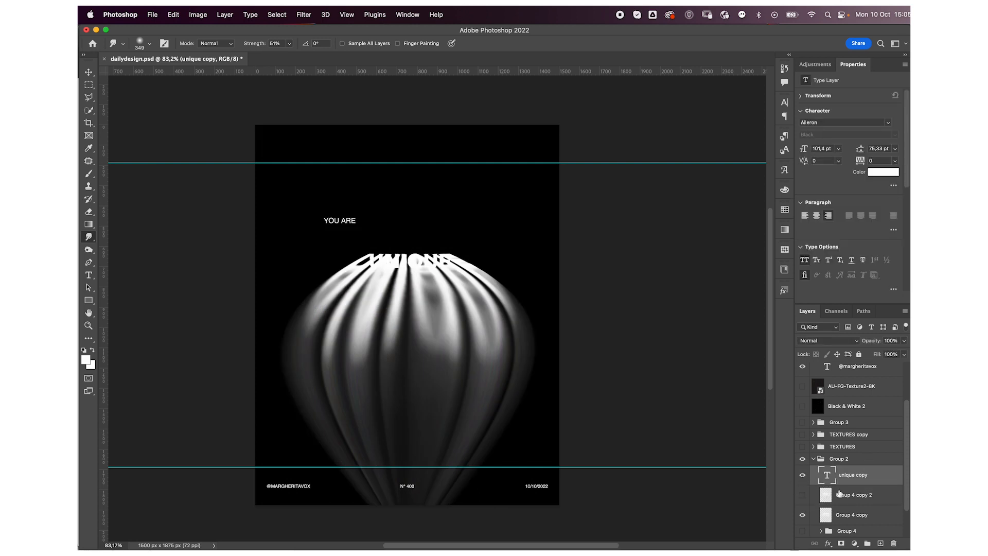
key(super+j)
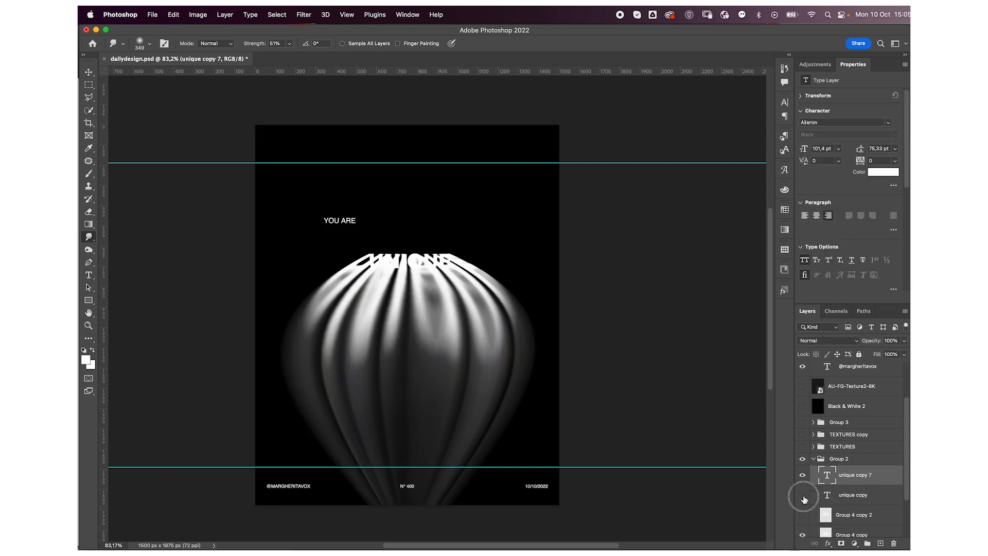
Move the duplicated UNIQUE text up so it sits on the top edge of the balloon shape.
key(super+t)
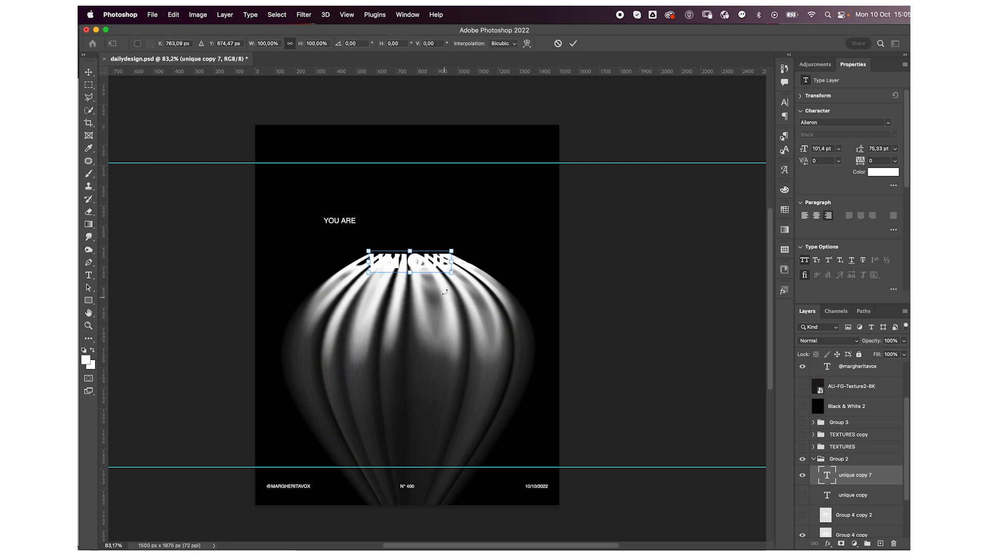
right_click(434, 267)
click(462, 341)
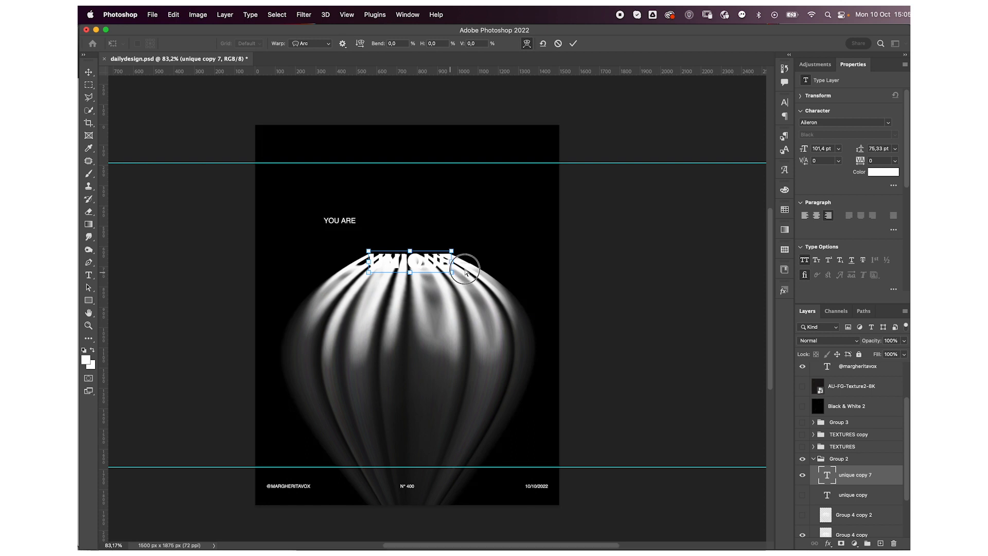
mouse_move(435, 261)
mouse_down()
mouse_move(459, 258)
mouse_move(436, 249)
mouse_up()
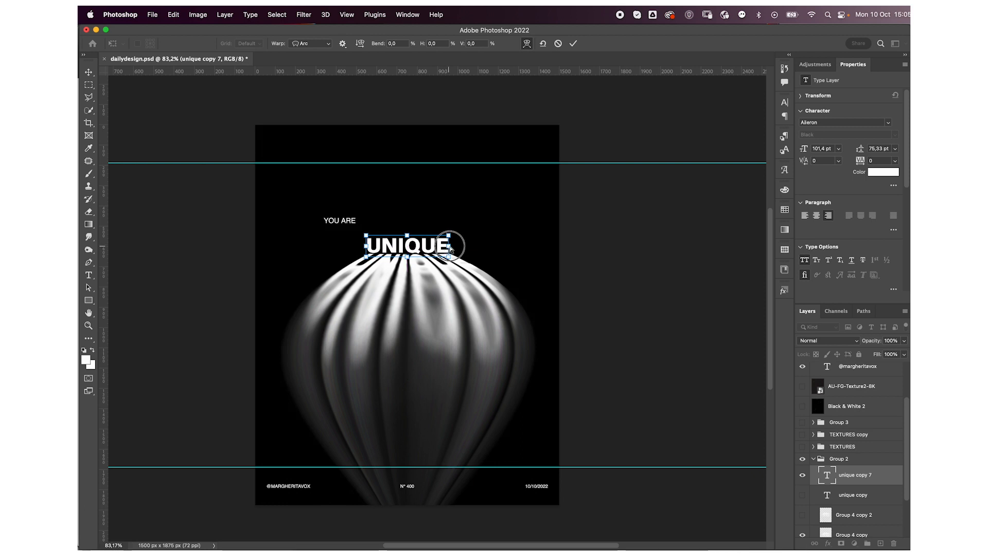
key(Return)
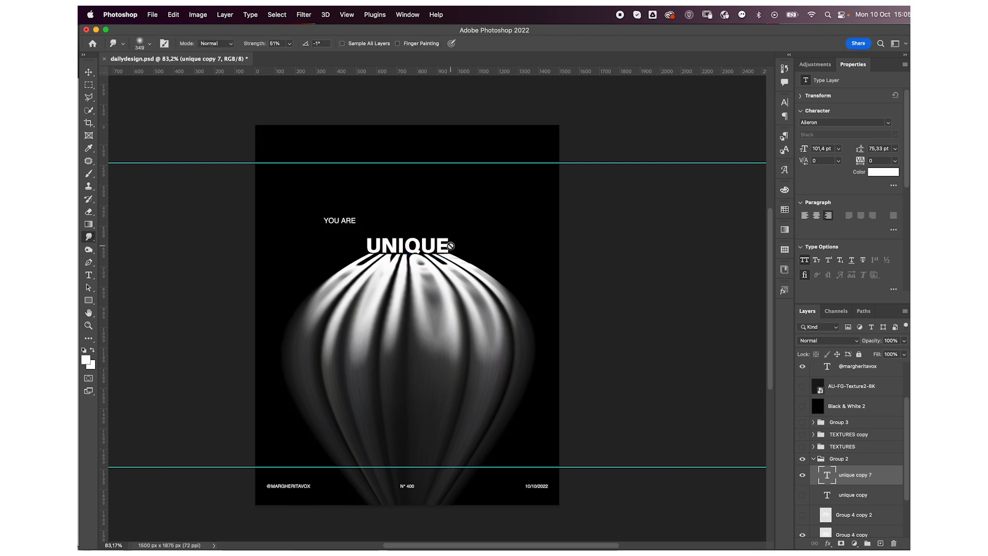
Nudge the duplicated UNIQUE text slightly down and to the right over the balloon's top edge.
key(v)
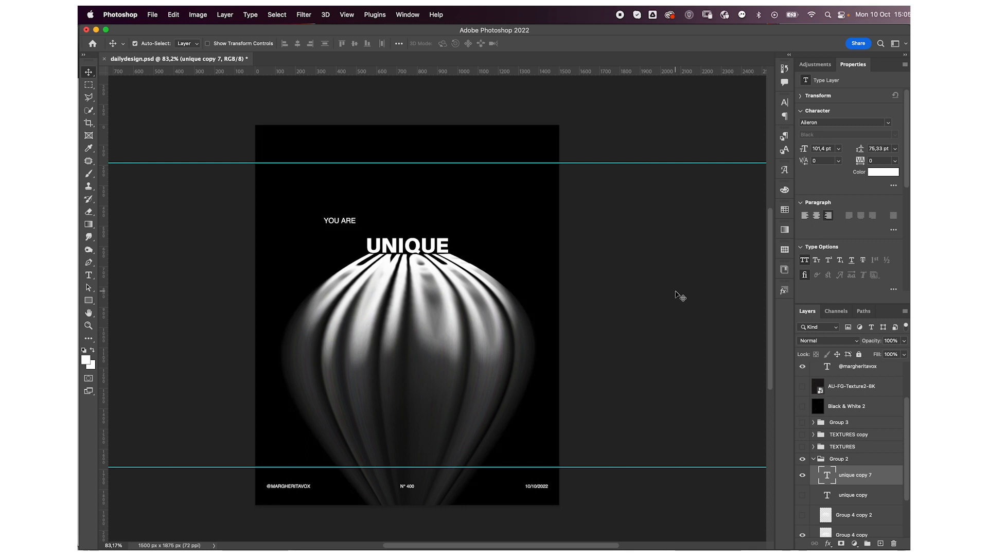
key(Down)
key(Down)
key(Down)
key(Down)
key(Down)
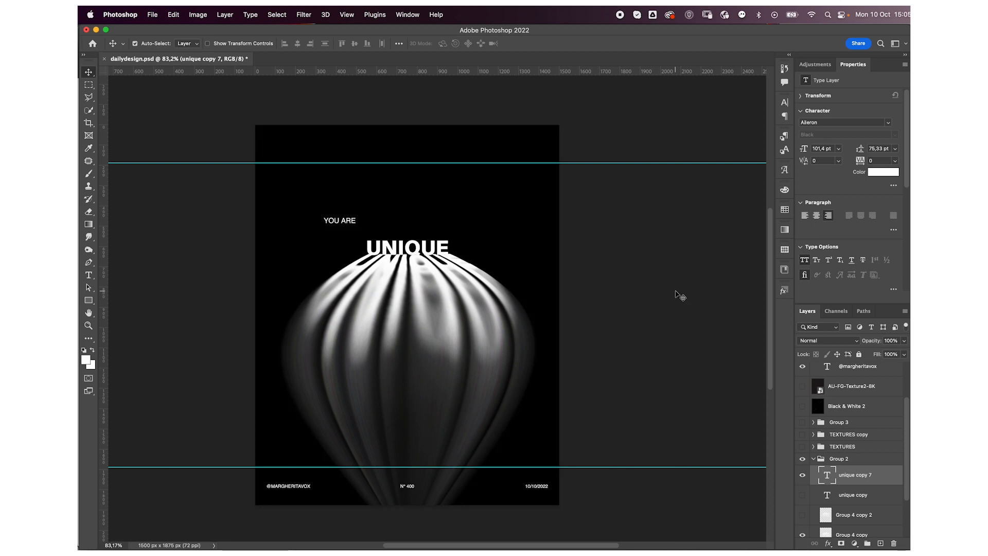
key(Right)
key(Up)
key(Right)
key(Right)
key(Right)
key(Right)
key(Right)
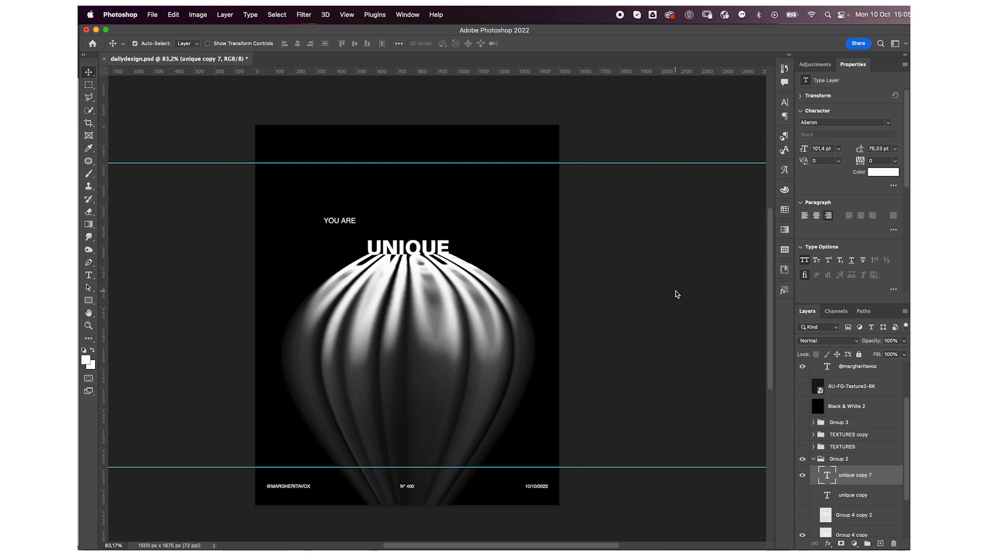
key(Right)
key(Right)
key(Right)
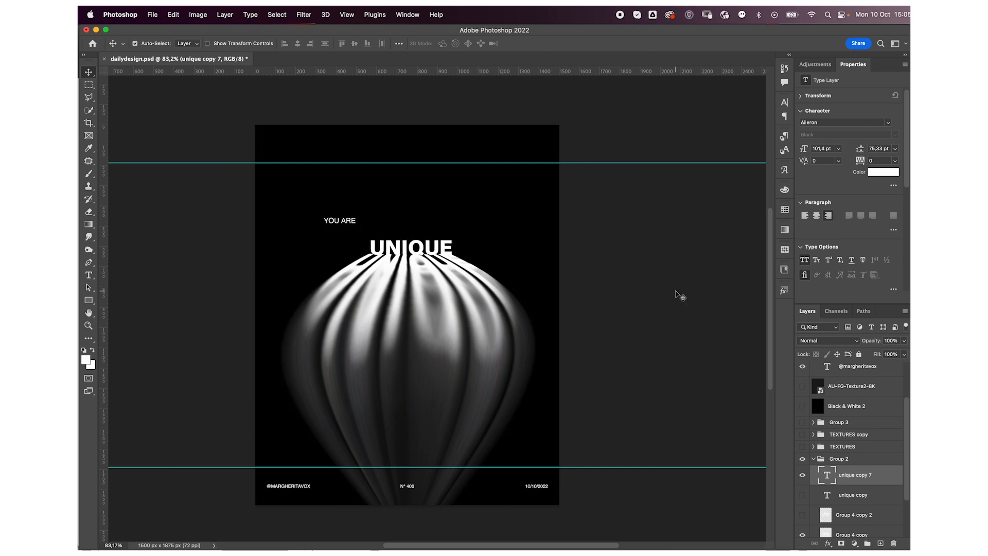
Try widening the UNIQUE text slightly towards the left, and undo the scaling.
key(super+t)
drag(367, 247, 364, 248)
key(Return)
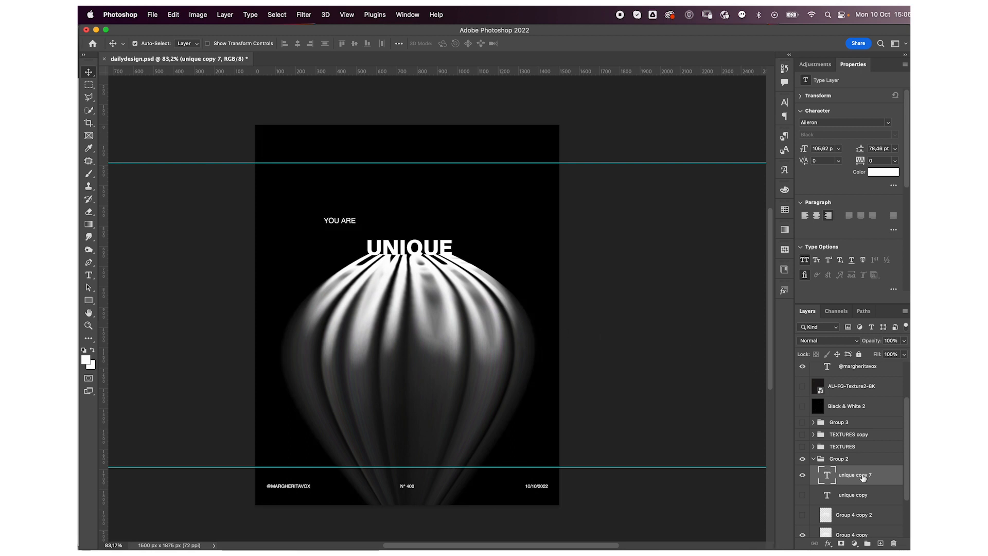
key(super+z)
key(super+z)
key(super+z)
Rasterize the unique copy 7 type layer.
key(b)
click(429, 259)
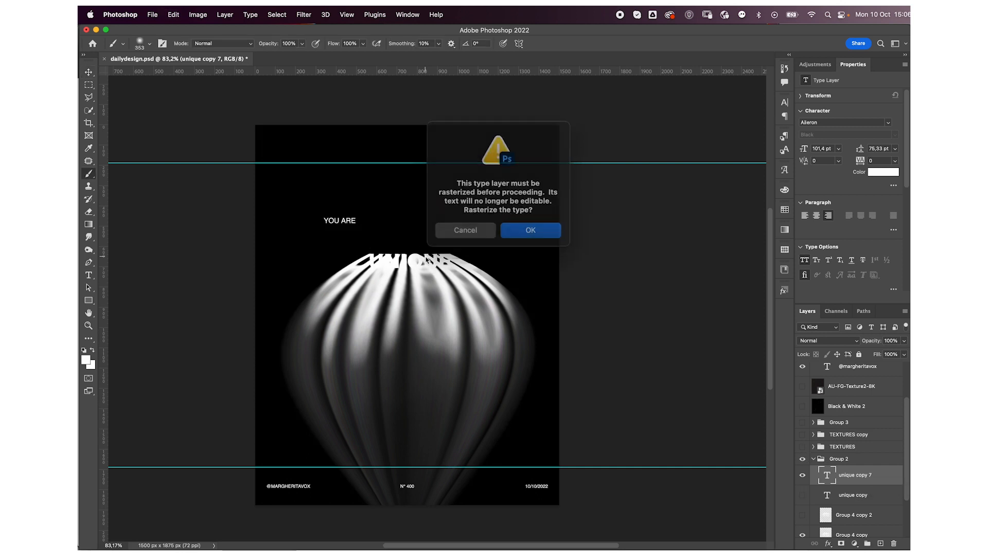
key(Return)
Warp the rasterized UNIQUE lettering so its lower corners flare outward along the balloon's upper curve.
key(super+t)
right_click(419, 257)
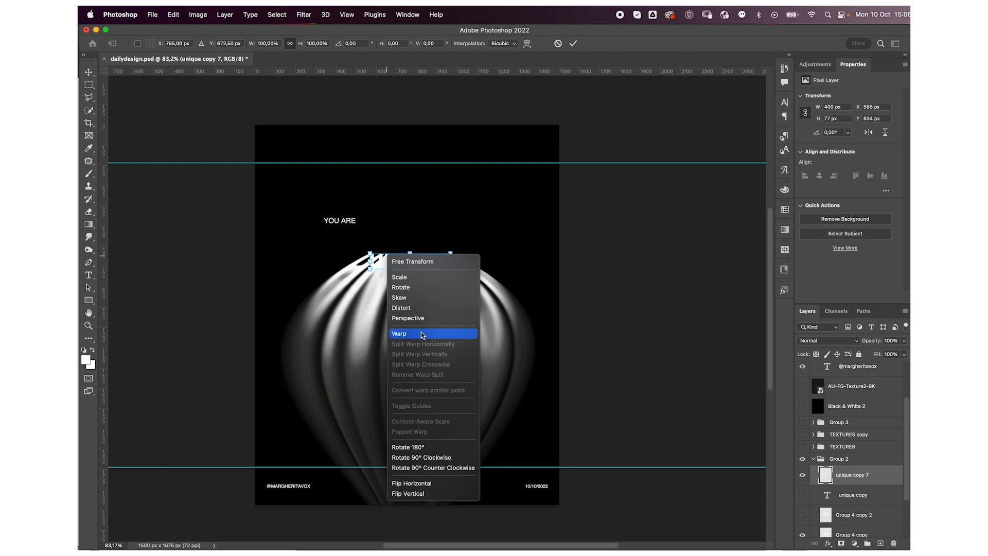
click(448, 333)
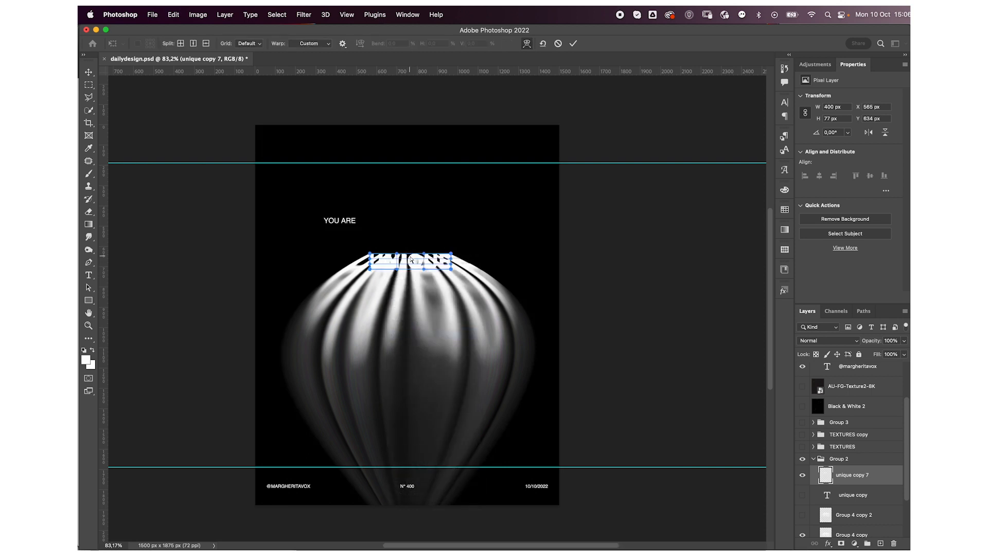
scroll(412, 260, up, 5)
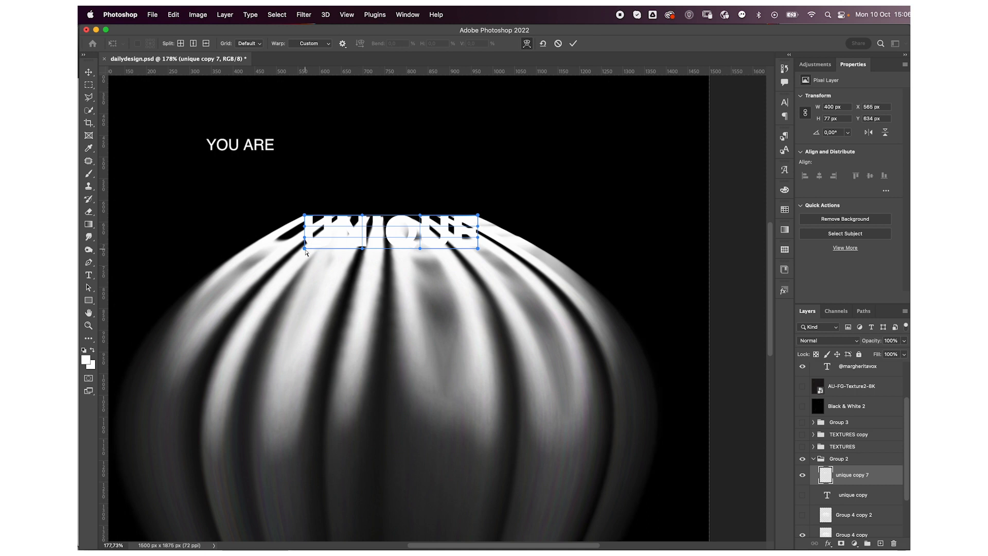
mouse_move(318, 246)
mouse_down()
mouse_move(277, 242)
mouse_move(287, 233)
mouse_move(281, 250)
mouse_move(304, 236)
mouse_up()
key(super+z)
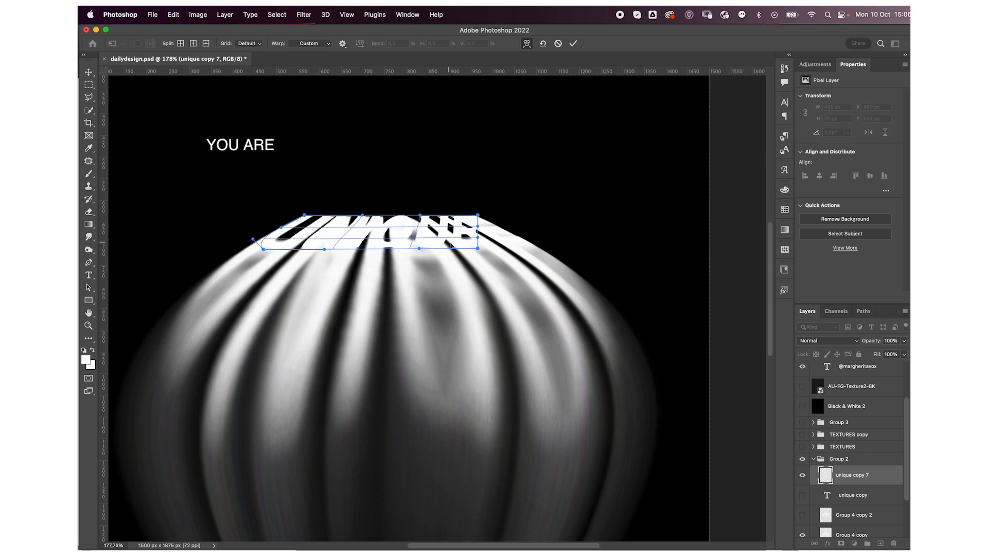
drag(462, 241, 548, 237)
drag(514, 234, 507, 235)
drag(431, 238, 380, 232)
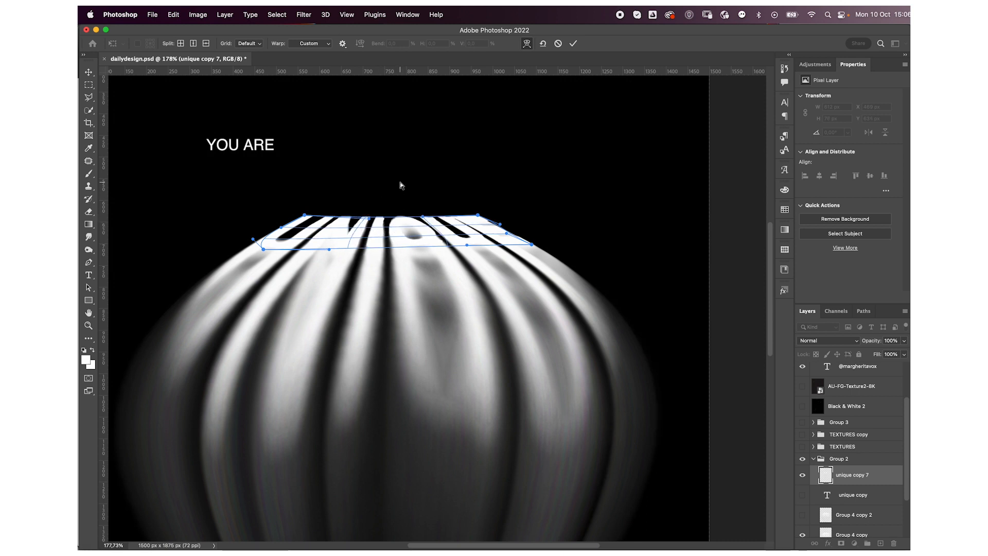
key(Return)
Set the blend mode of the unique copy 7 layer to Subtract.
key(b)
key(v)
key(z)
drag(421, 273, 394, 272)
key(v)
click(822, 342)
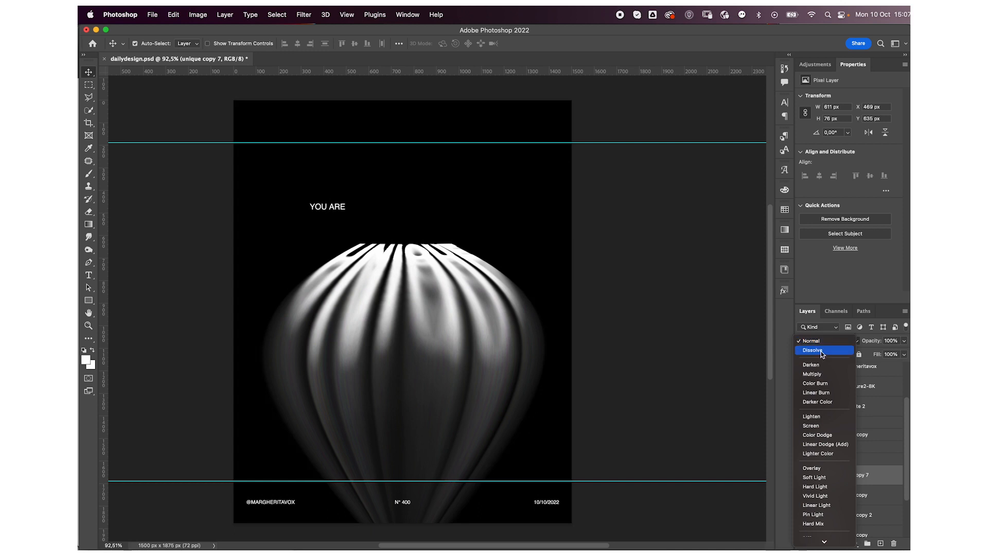
key(Down)
key(Down)
key(Down)
key(Down)
key(Down)
key(Down)
key(Down)
key(Down)
key(Down)
key(Down)
key(Down)
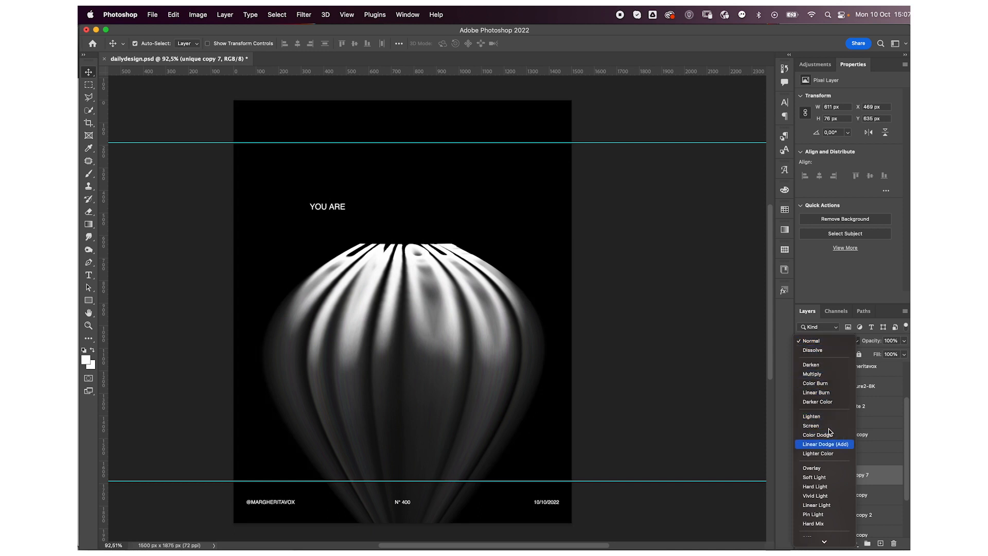
key(Down)
key(Down)
key(Down)
key(Down)
key(Down)
key(Down)
key(Down)
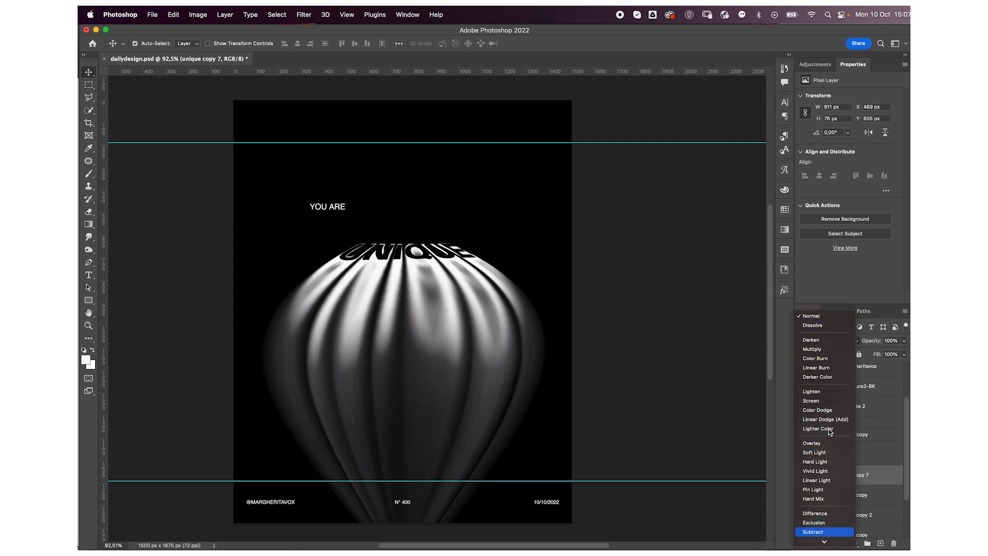
key(Up)
key(Up)
key(Up)
key(Up)
key(Up)
key(Up)
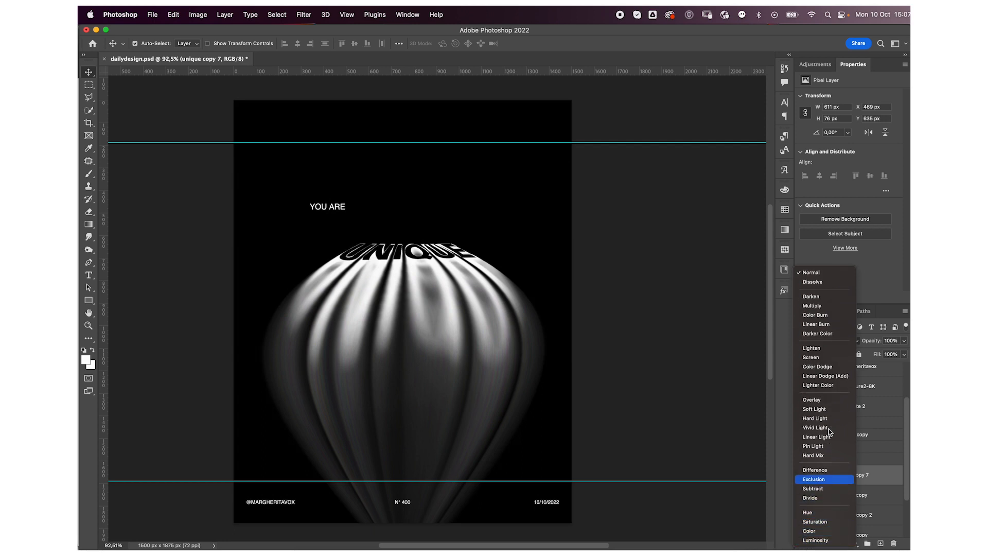
key(Down)
key(Return)
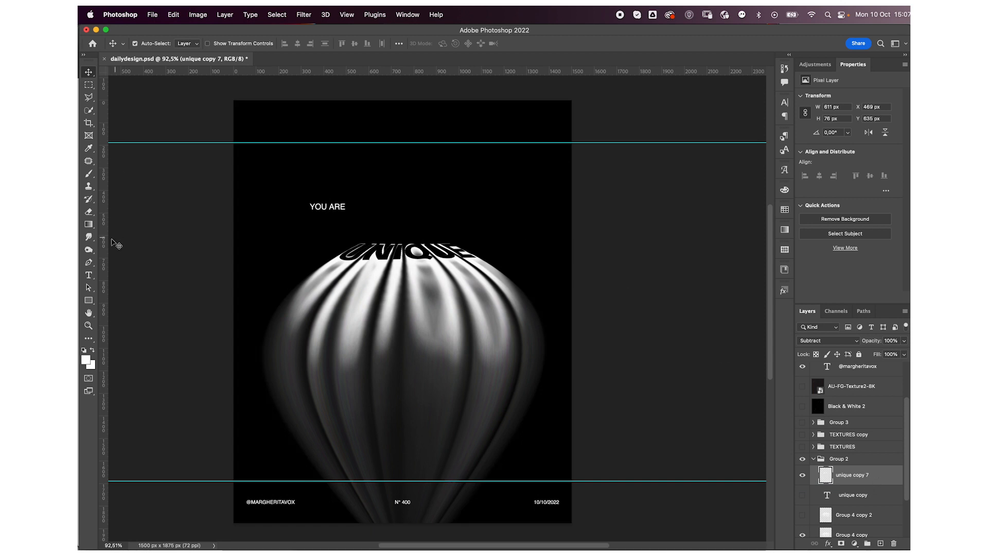
Smudge the UNIQUE lettering on unique copy 7 and the balloon's top edge on the Group 4 copy layer.
click(88, 237)
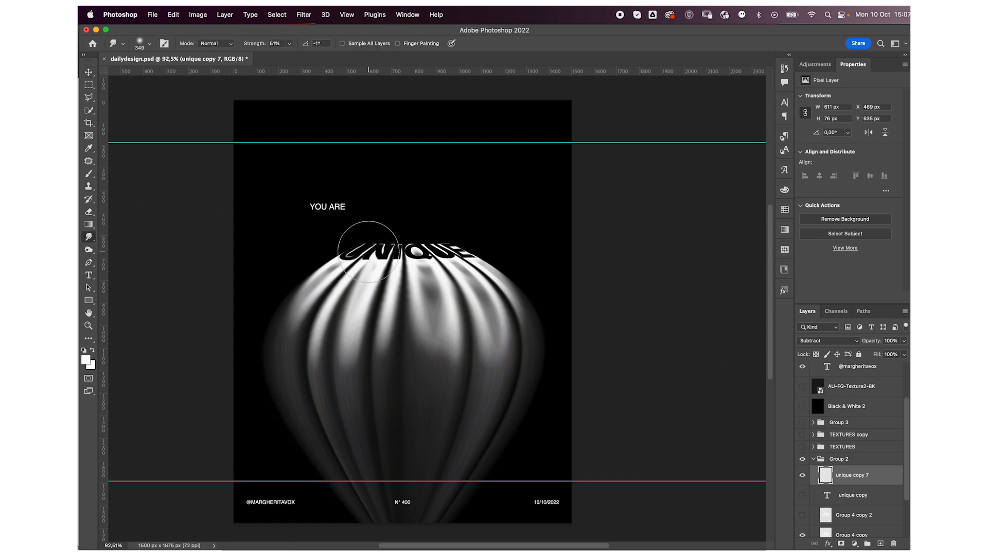
mouse_move(369, 252)
mouse_down()
mouse_move(412, 238)
mouse_move(436, 256)
mouse_up()
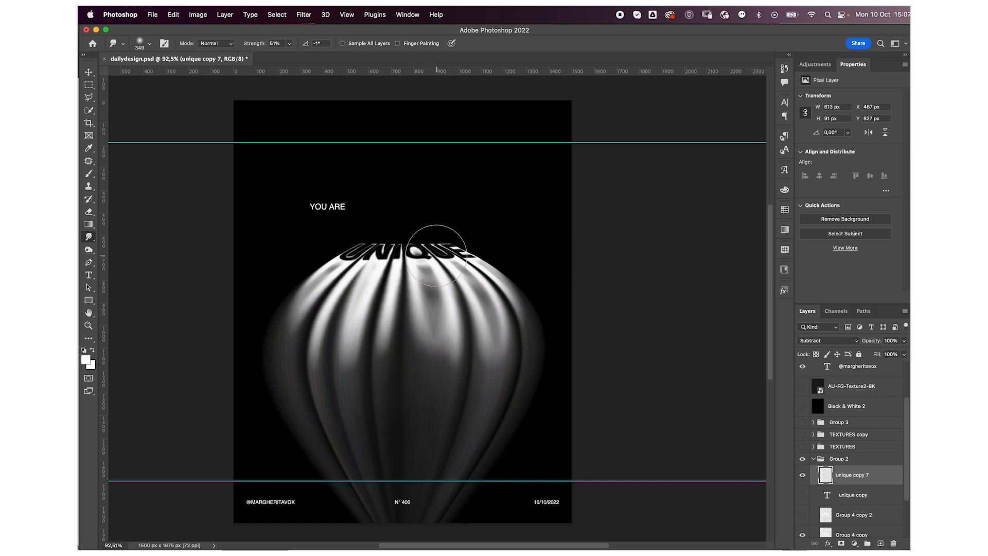
scroll(856, 496, down, 2)
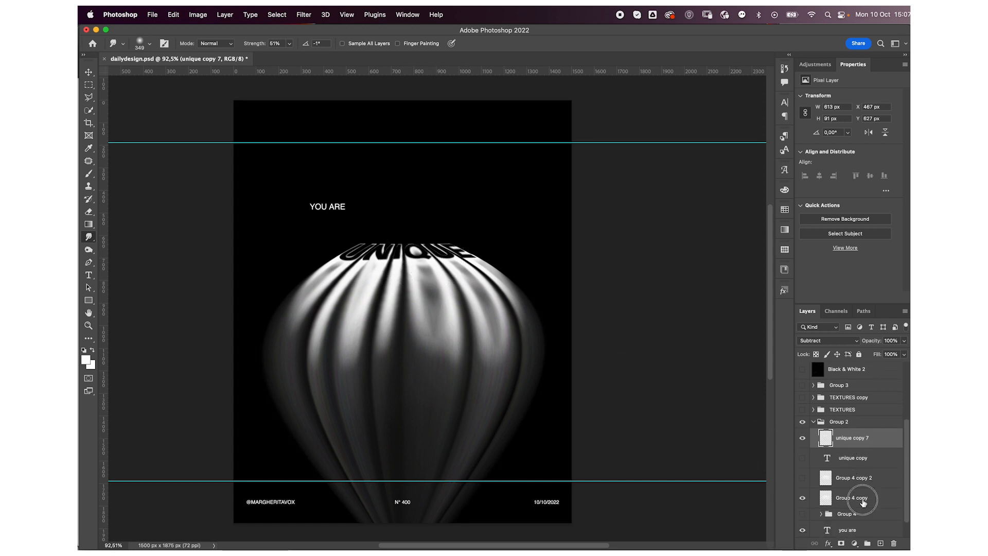
click(862, 499)
mouse_move(444, 252)
mouse_down()
mouse_move(417, 250)
mouse_move(427, 245)
mouse_move(381, 263)
mouse_up()
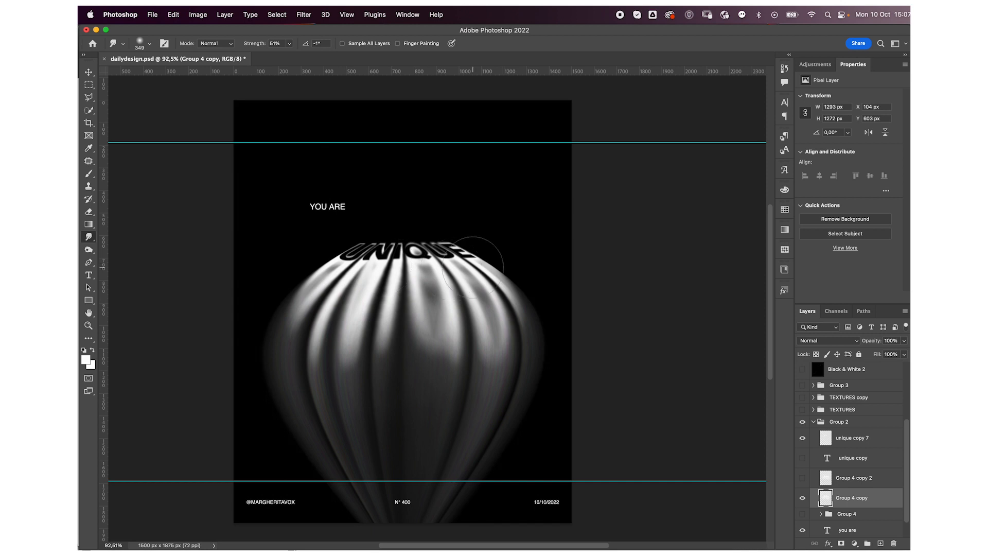
Move the YOU ARE text so it sits centred just above the word UNIQUE.
scroll(463, 260, down, 3)
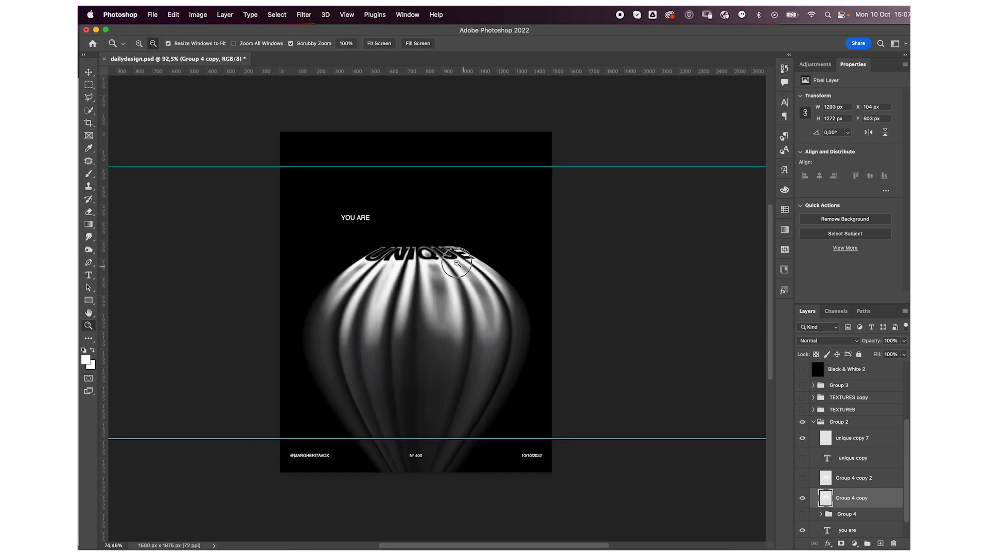
key(v)
drag(359, 218, 421, 234)
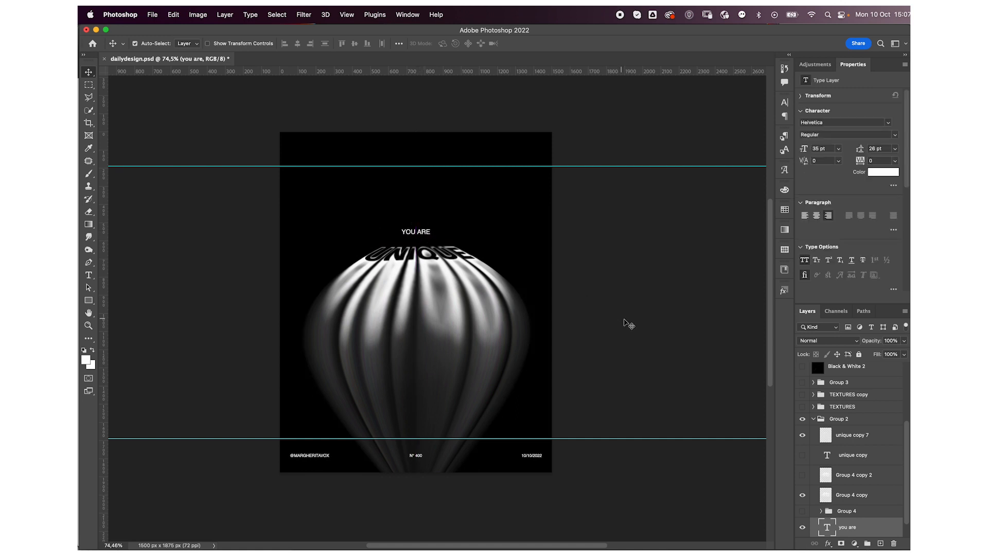
Add a Gradient Map adjustment above the unique copy 7 layer using the first preset of MVX PREMIUM GRADIENT PACK VOL. 2.
click(864, 437)
click(813, 65)
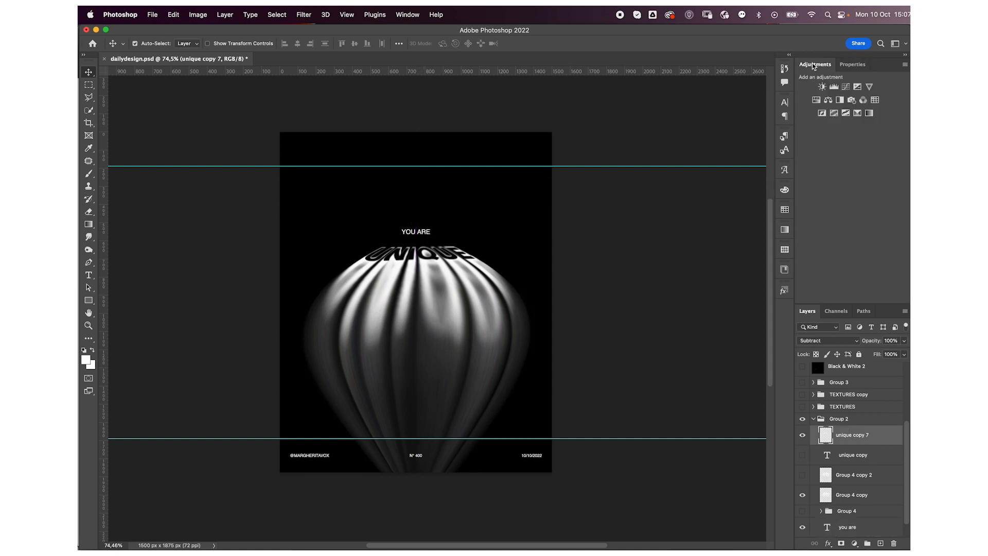
click(869, 114)
click(846, 99)
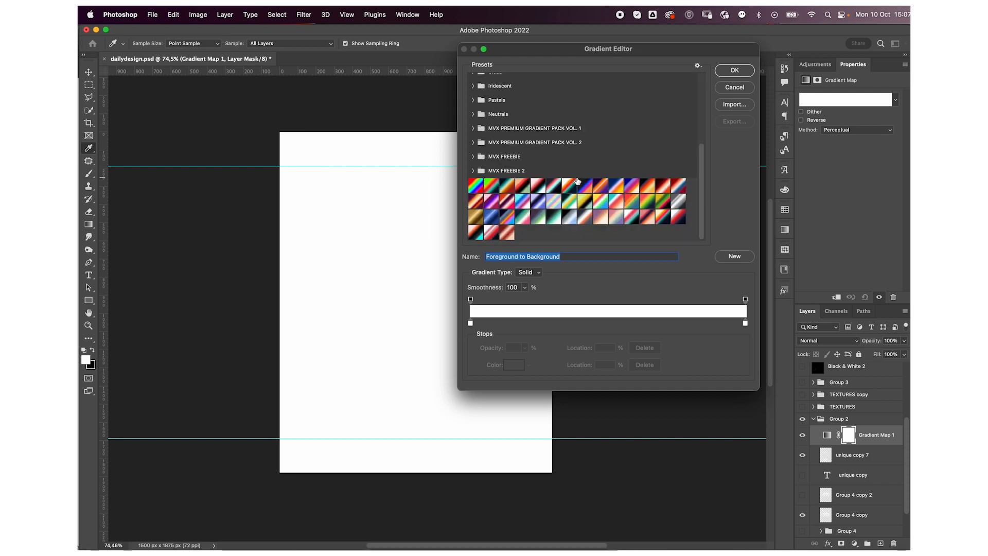
click(473, 143)
click(485, 162)
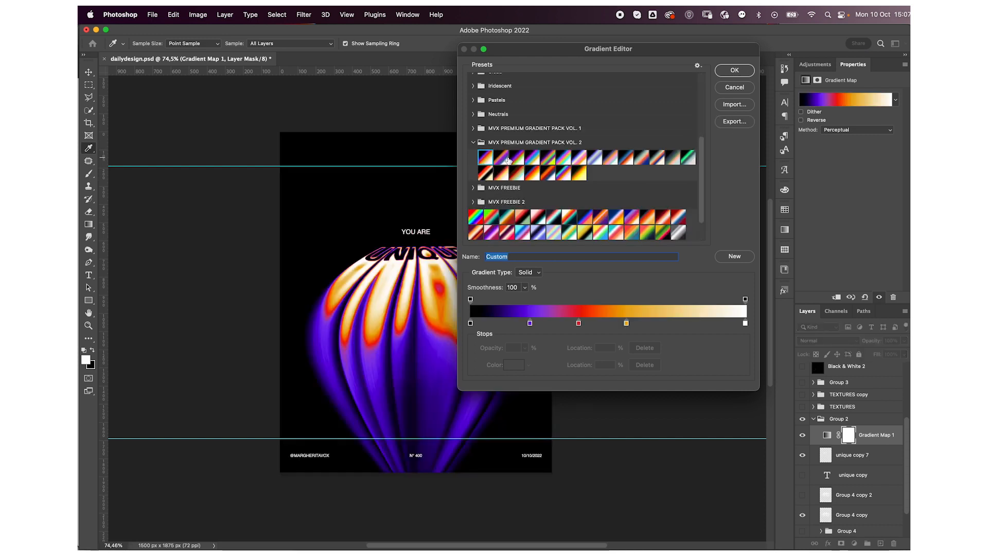
Try other presets of MVX PREMIUM GRADIENT PACK VOL. 2 and apply the black, violet, mint and white gradient.
drag(524, 52, 603, 94)
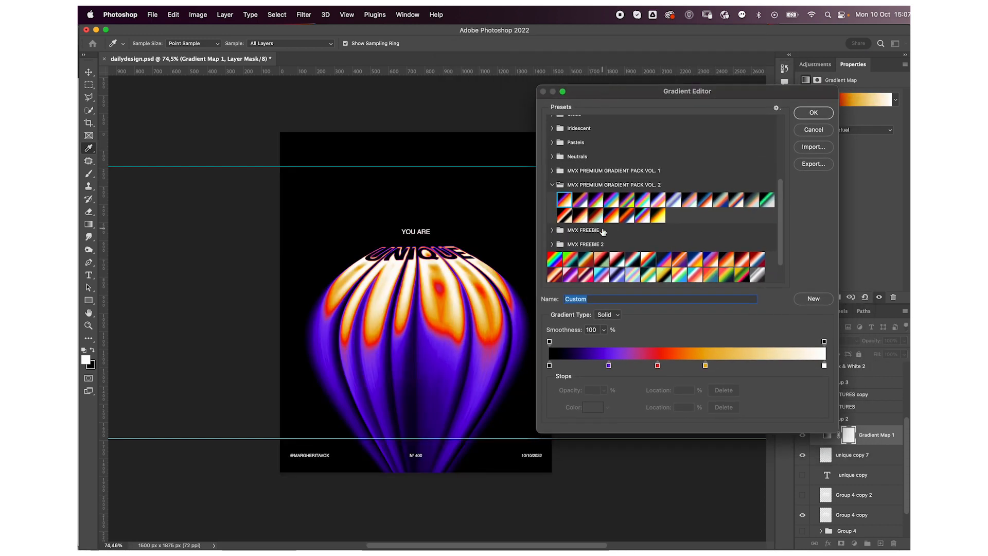
click(580, 201)
click(595, 201)
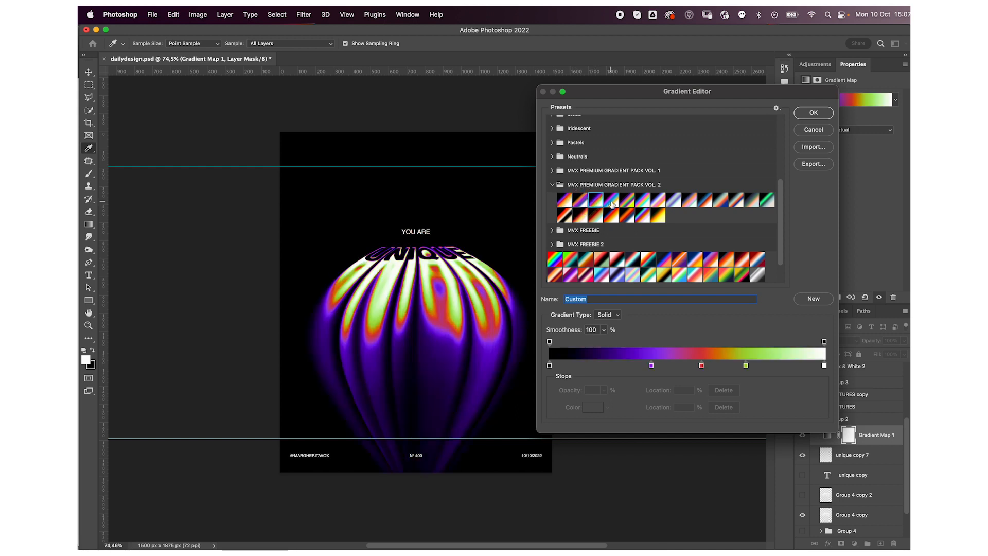
click(612, 201)
click(595, 203)
click(611, 204)
click(626, 205)
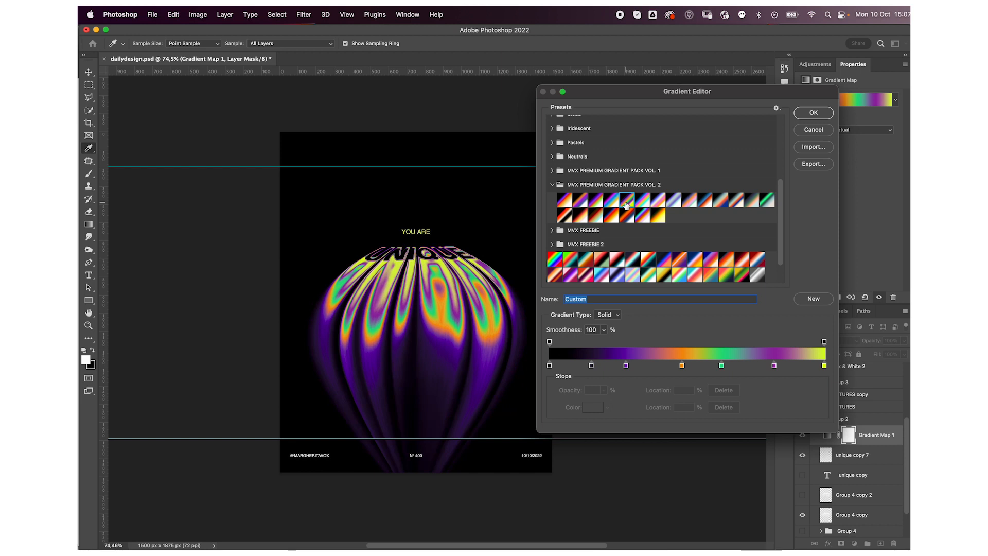
click(645, 203)
click(660, 203)
click(674, 200)
click(689, 202)
click(676, 201)
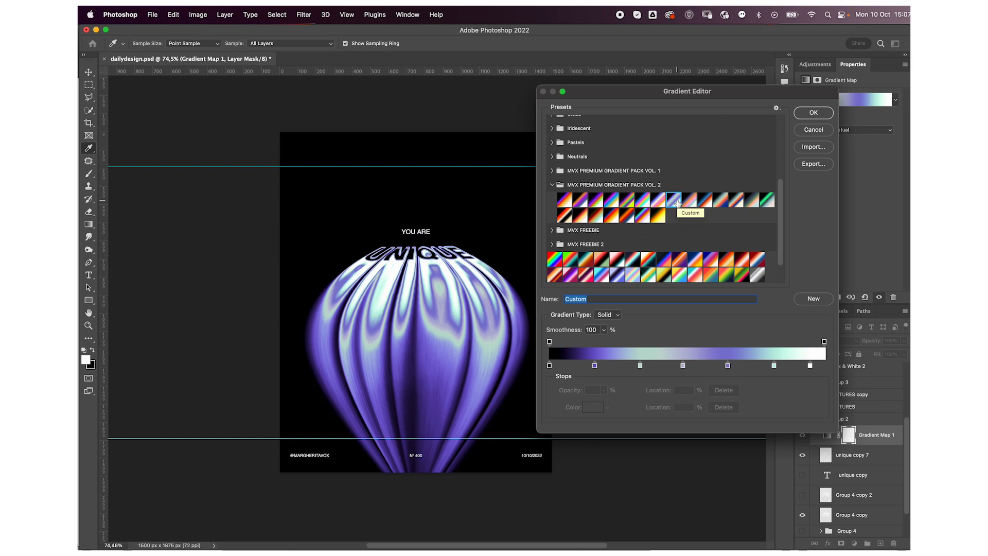
click(813, 112)
Duplicate the Group 4 copy layer and apply a Gaussian Blur with a 10-pixel radius to the duplicate.
scroll(855, 466, down, 3)
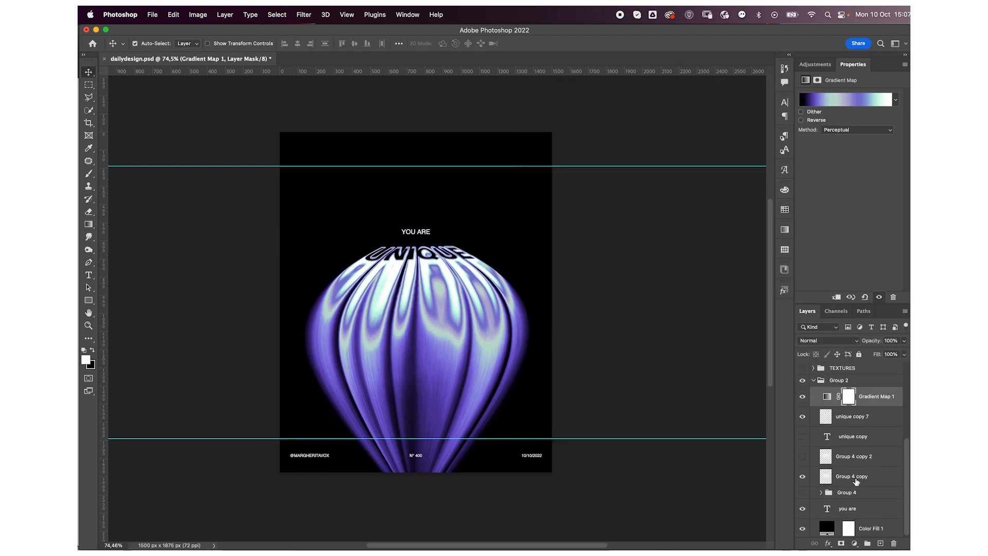
click(857, 477)
key(super+j)
click(135, 43)
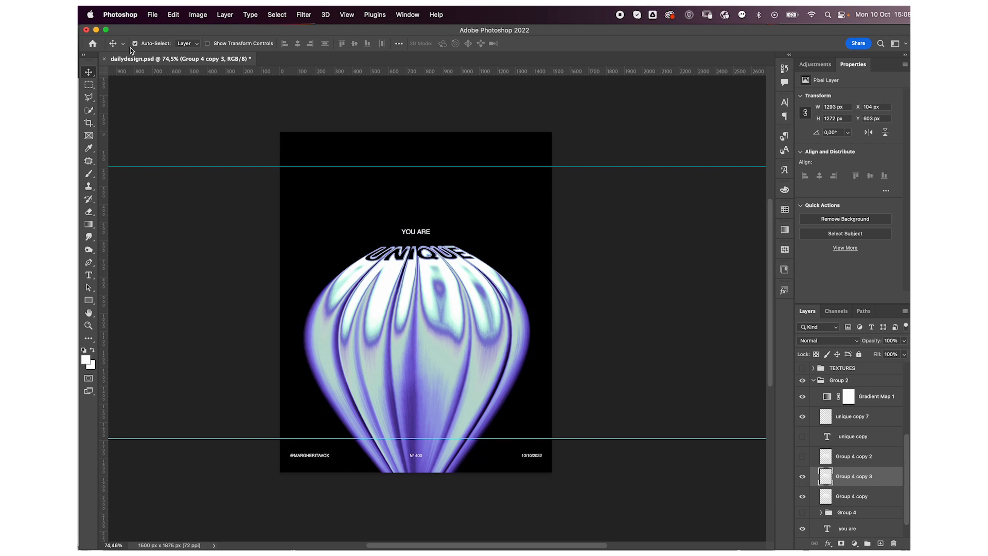
click(304, 15)
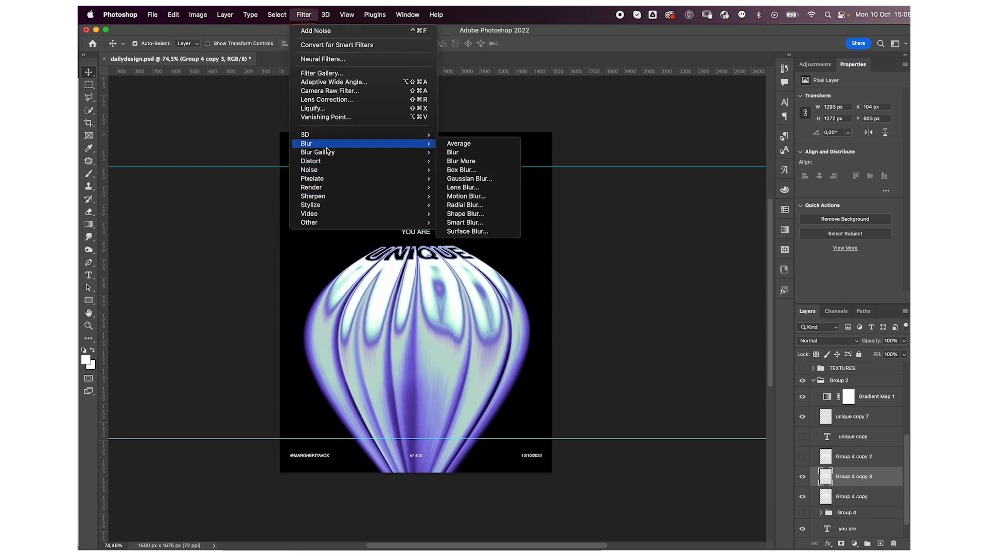
click(469, 180)
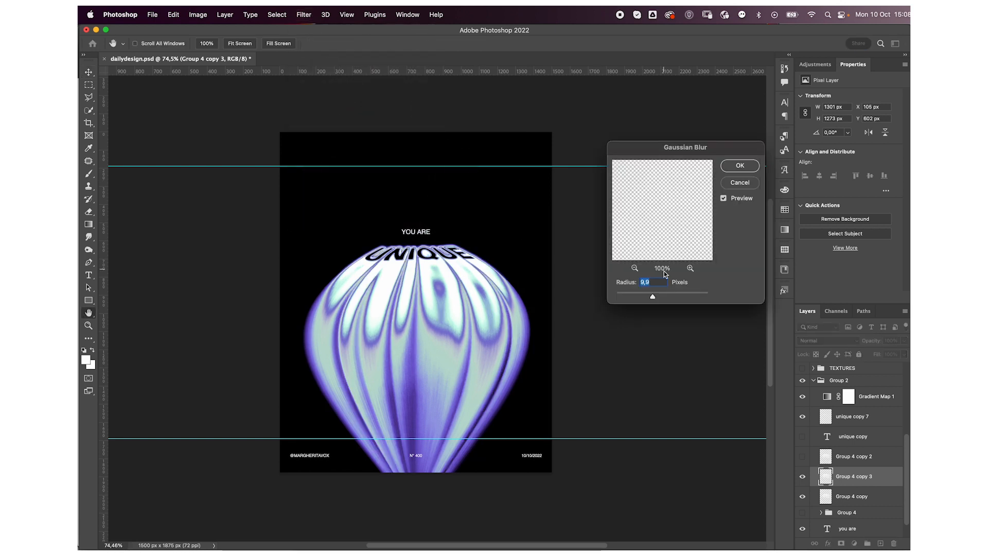
text(10)
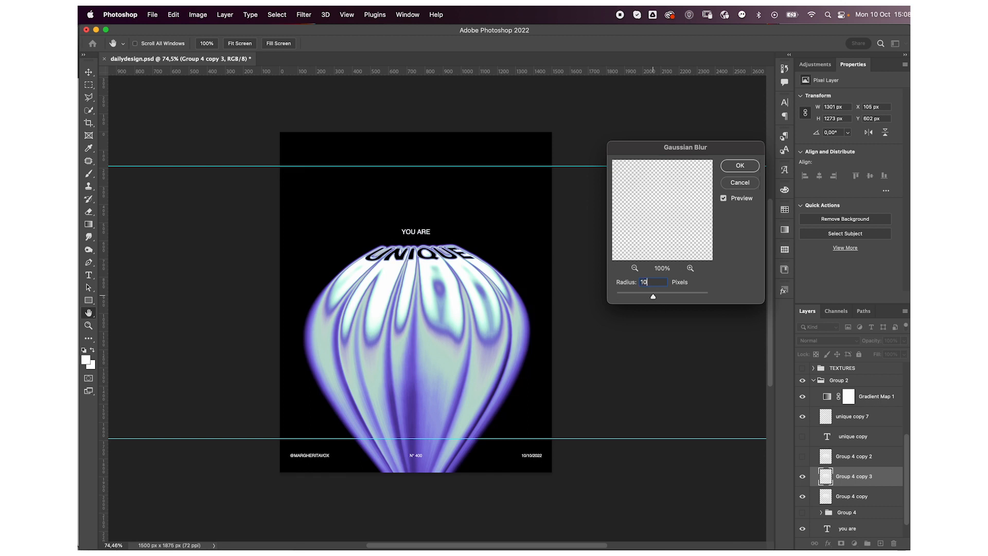
key(Return)
Compare the balloon with and without the blurred Group 4 copy 3 layer, and duplicate that layer.
click(802, 477)
click(802, 477)
key(super+j)
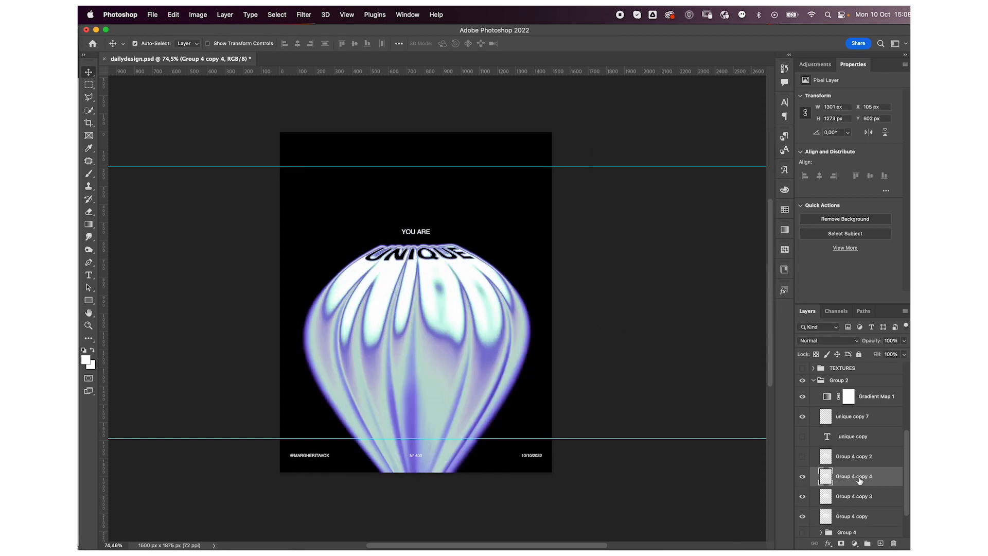
Apply a Gaussian Blur with a radius of about 144 pixels to the Group 4 copy 4 layer.
click(304, 15)
mouse_move(411, 144)
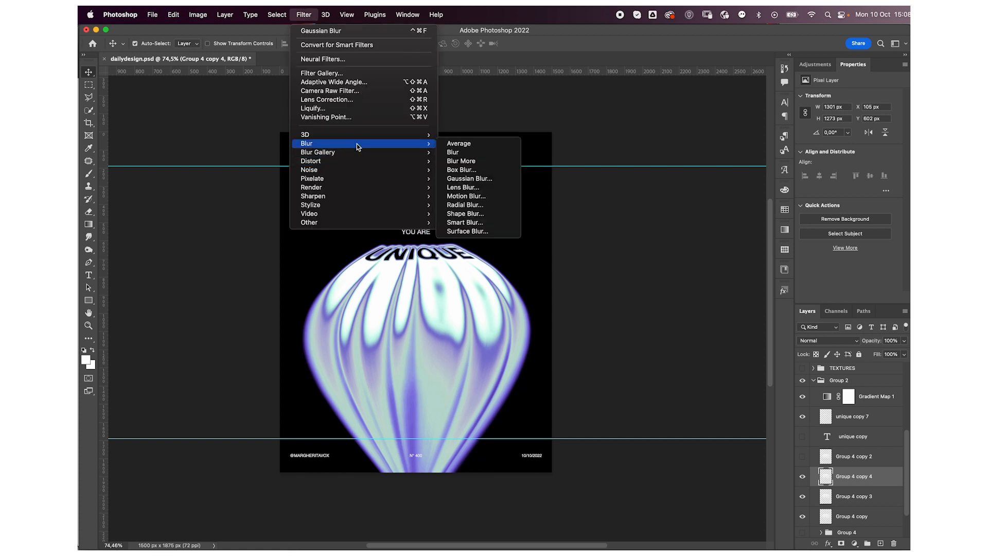
click(498, 180)
drag(654, 297, 676, 299)
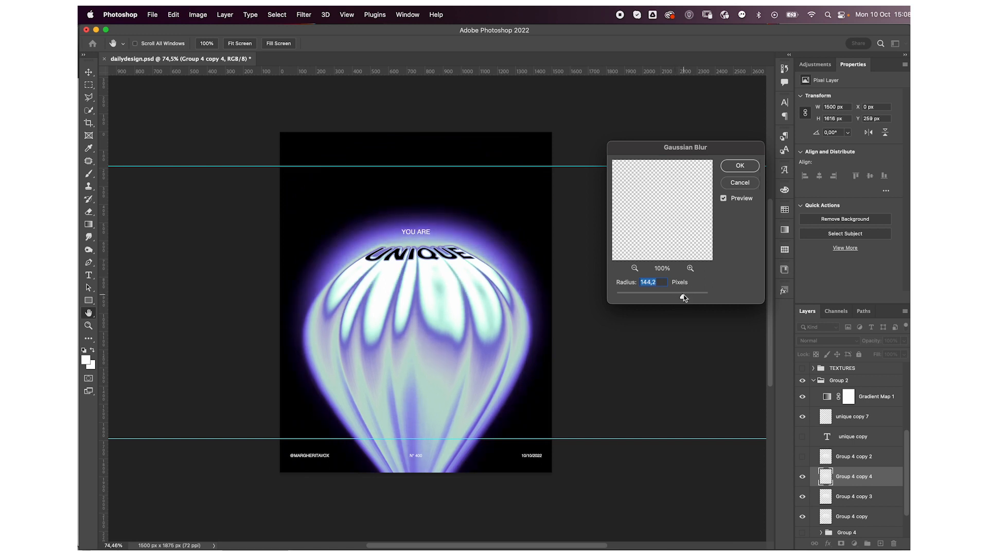
key(Return)
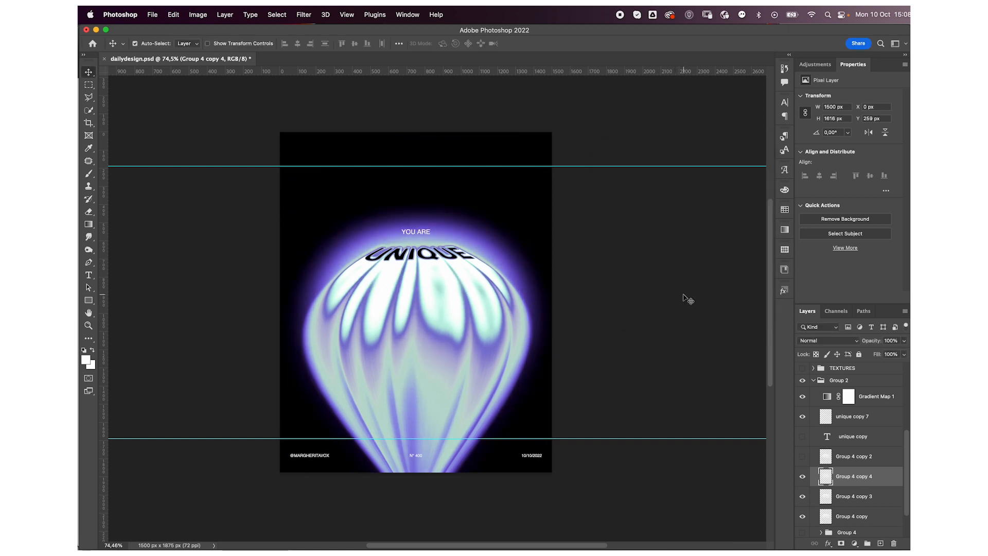
Nudge the blurred Group 4 copy 4 glow straight down by 110 pixels.
key(shift+Down)
key(shift+Down)
key(shift+Down)
key(shift+Down)
key(shift+Down)
key(shift+Down)
key(shift+Down)
key(shift+Down)
key(shift+Down)
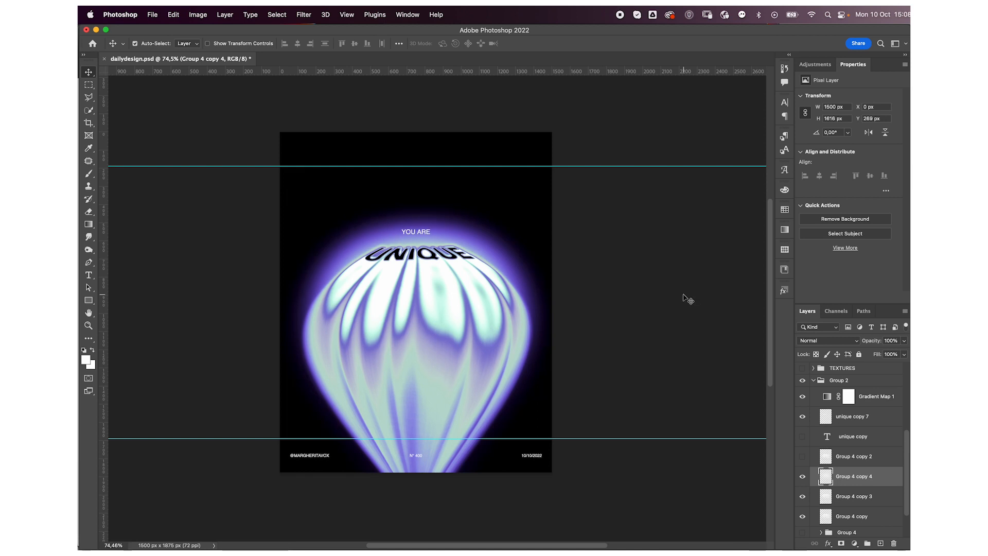
key(shift+Down)
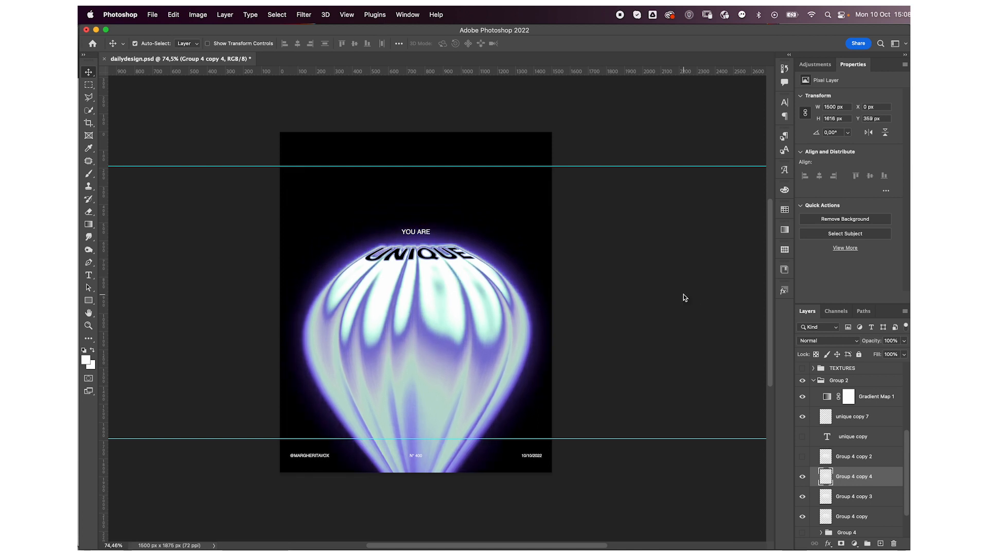
key(shift+Down)
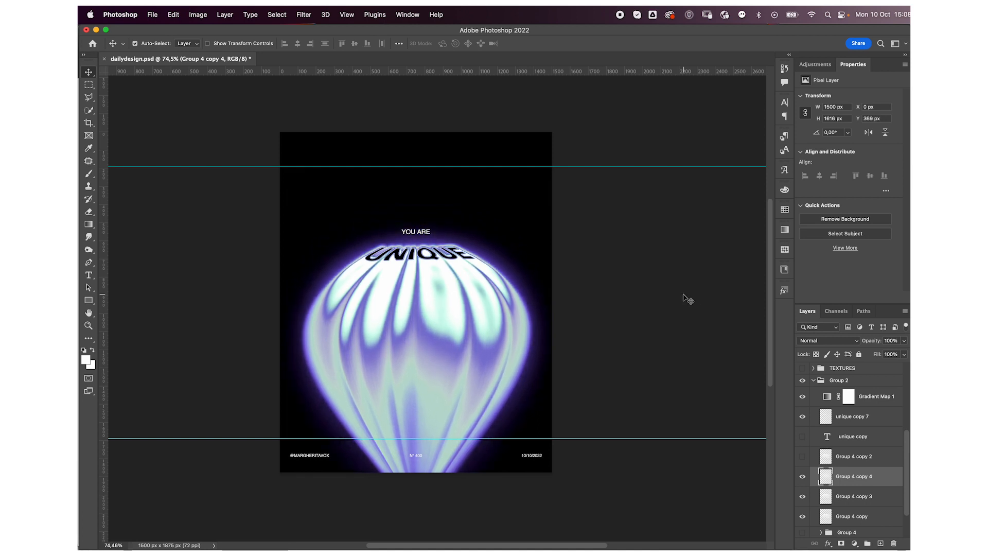
Duplicate the Group 4 copy 4 layer and apply a Gaussian Blur of about 483 pixels to the duplicate.
key(super+j)
click(304, 15)
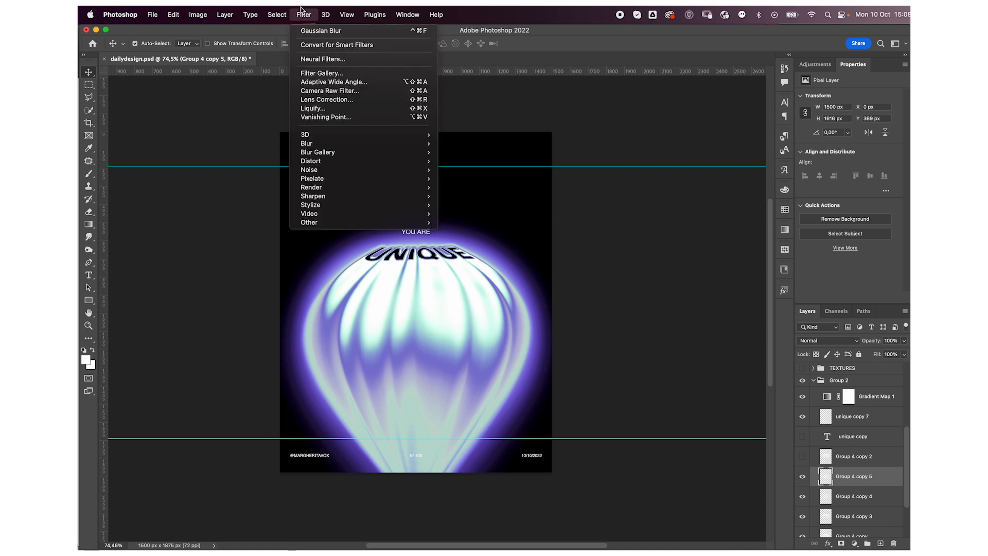
mouse_move(412, 143)
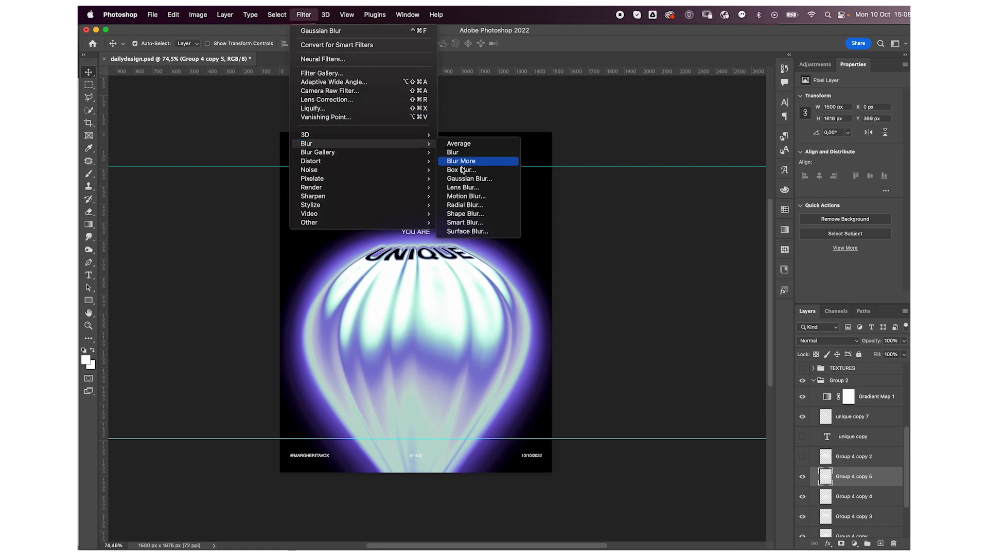
click(466, 179)
drag(683, 299, 698, 298)
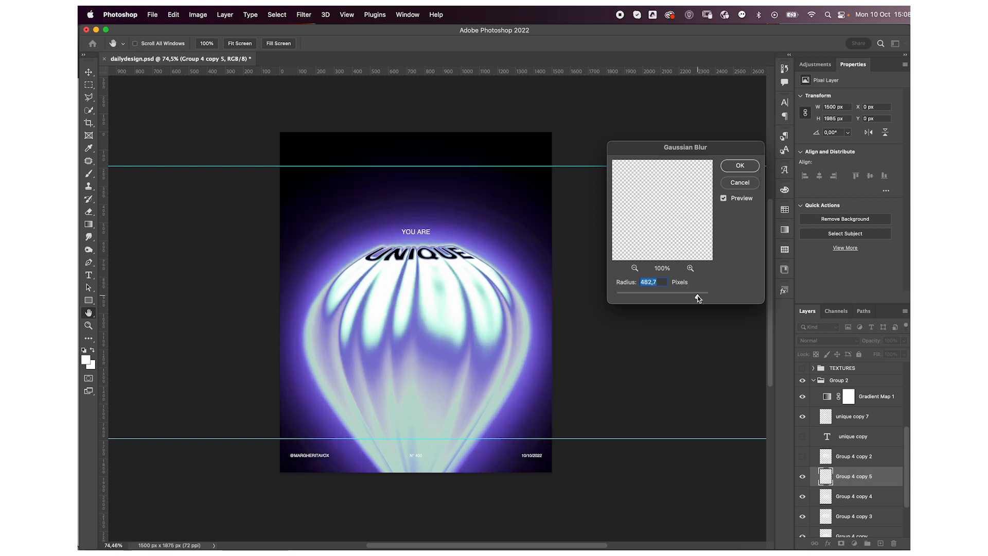
click(739, 165)
Set the opacity of the Group 4 copy 5 layer to 30%.
text(25)
key(Return)
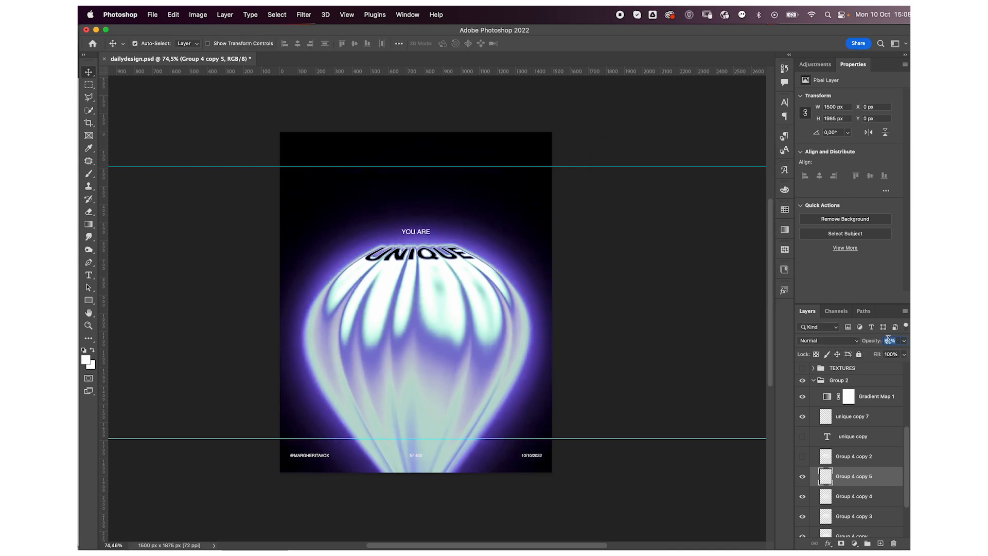
text(35)
key(Return)
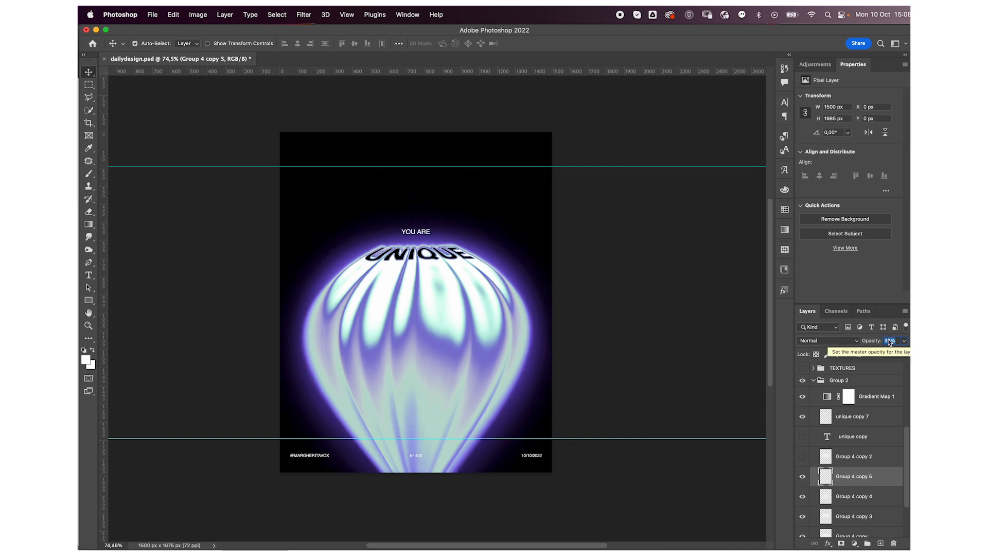
Enlarge the Group 4 copy 5 glow from its centre to about 307% so it spreads beyond the poster.
key(super+t)
drag(558, 311, 733, 296)
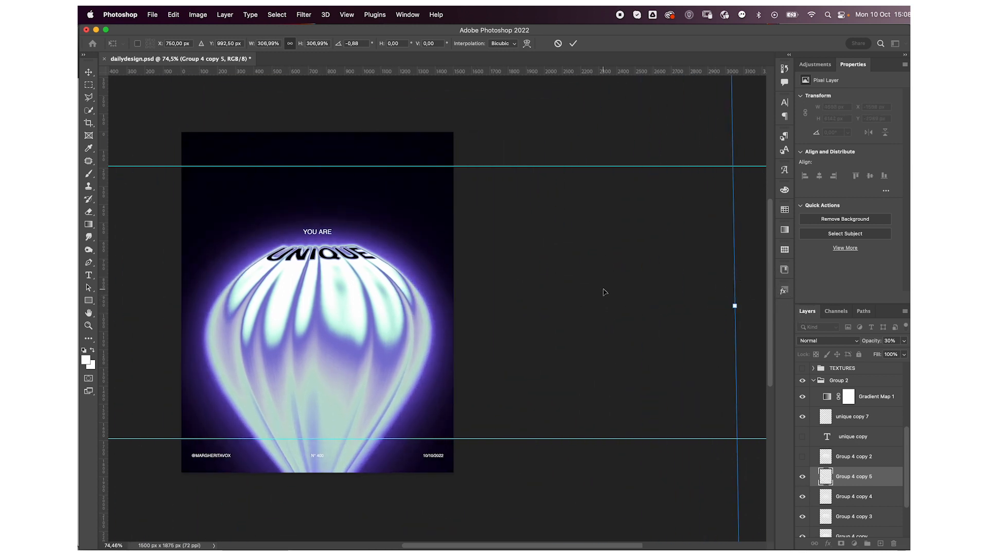
key(Return)
scroll(334, 297, left, 5)
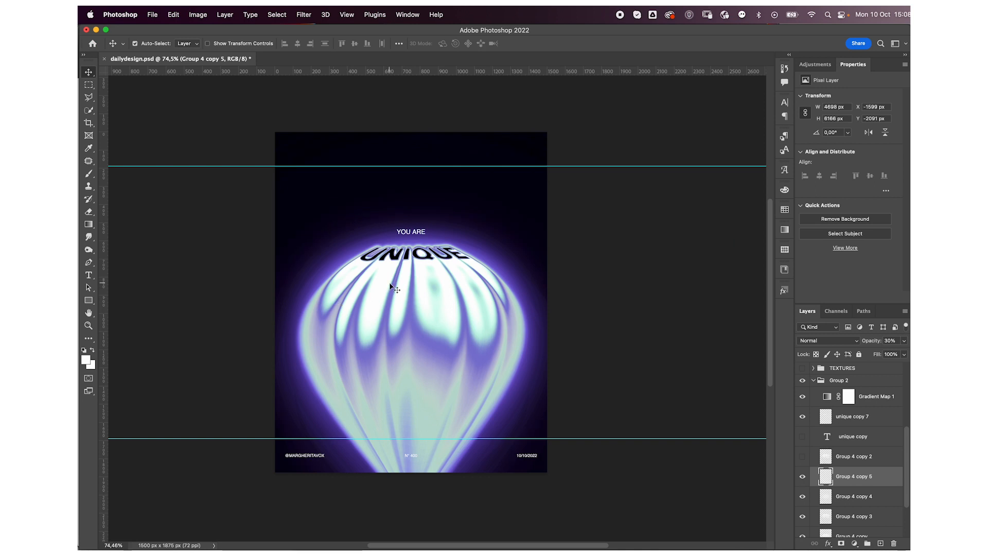
Compare the poster with and without the enlarged Group 4 copy 5 glow.
click(801, 477)
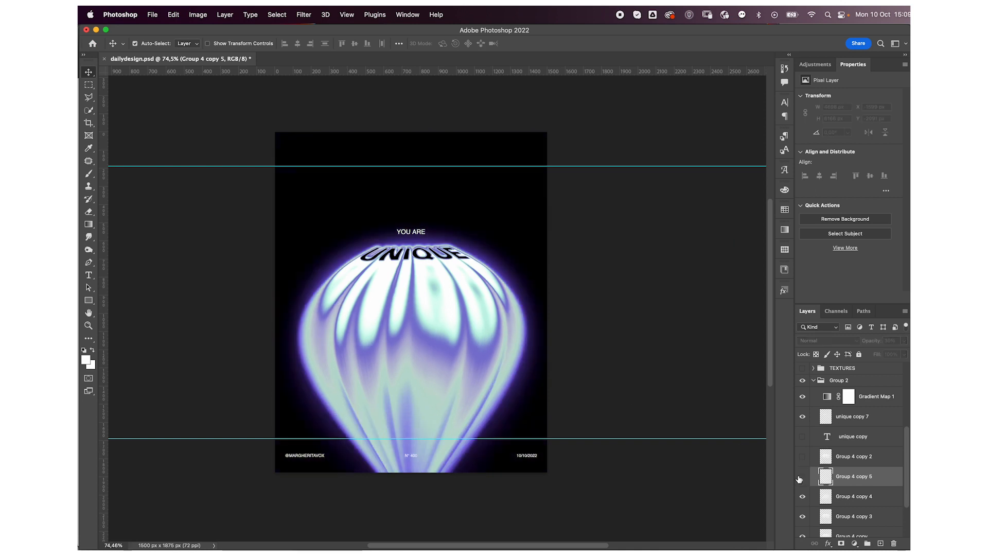
click(800, 478)
click(800, 478)
click(800, 477)
click(800, 477)
click(800, 477)
Move the Group 4 copy 5 and Group 4 copy 4 glow layers below the Group 4 copy layer.
scroll(876, 476, down, 3)
click(877, 416)
drag(877, 416, 873, 480)
drag(875, 417, 872, 479)
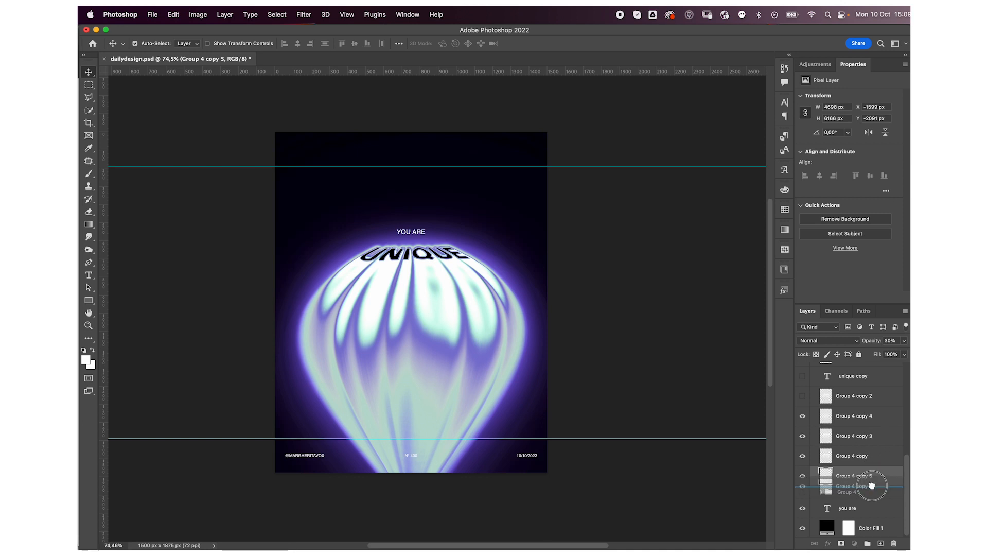
Compare the balloon with and without the Group 4 copy 3 layer and preview other blend modes for it.
click(849, 416)
click(801, 416)
click(802, 416)
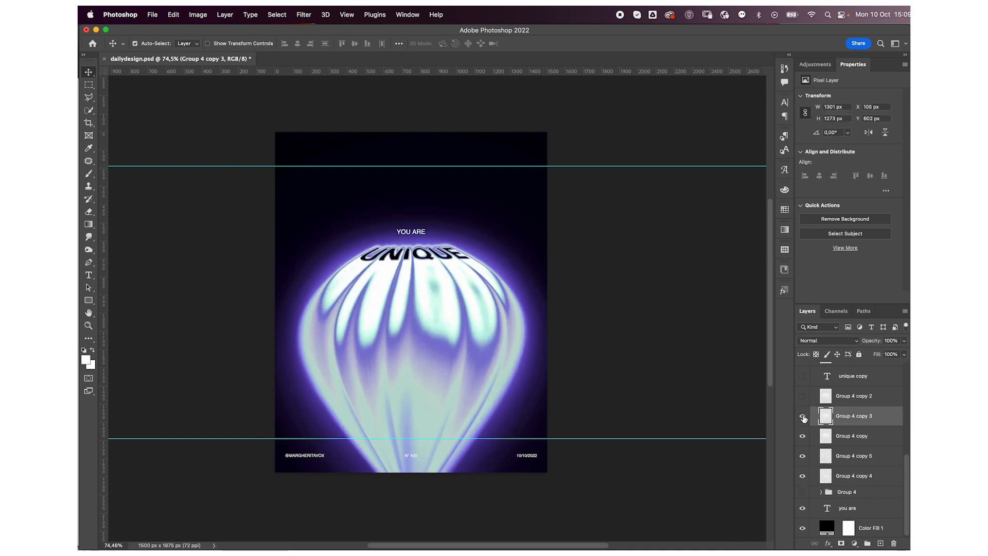
click(812, 340)
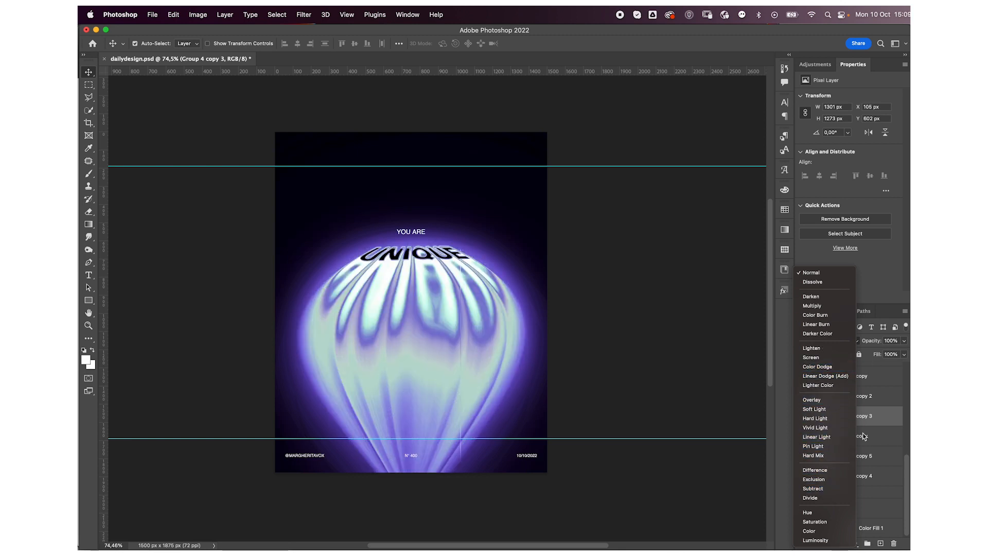
click(887, 422)
Add a Curves adjustment clipped to Group 4 copy 3 and bend its RGB curve into repeated steep waves.
click(814, 65)
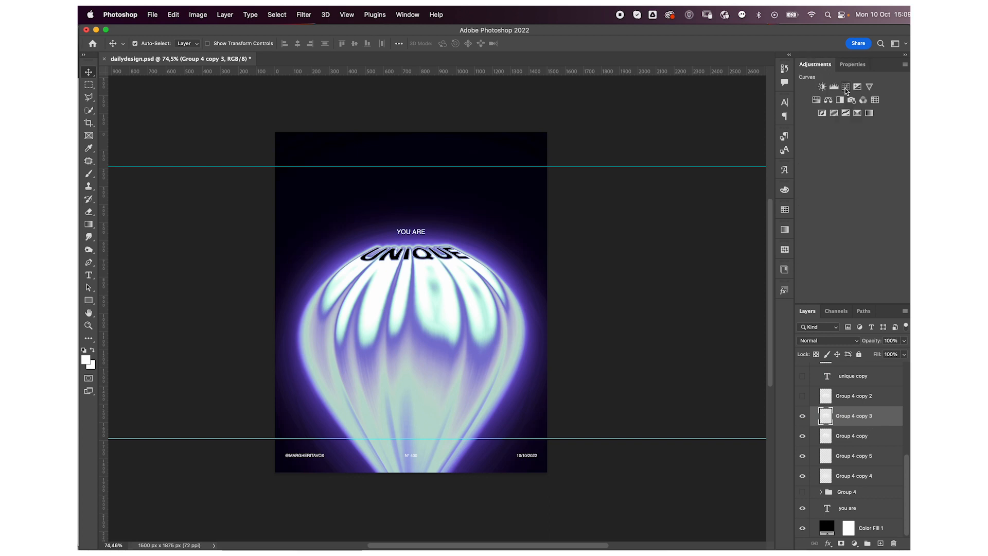
click(847, 90)
click(837, 297)
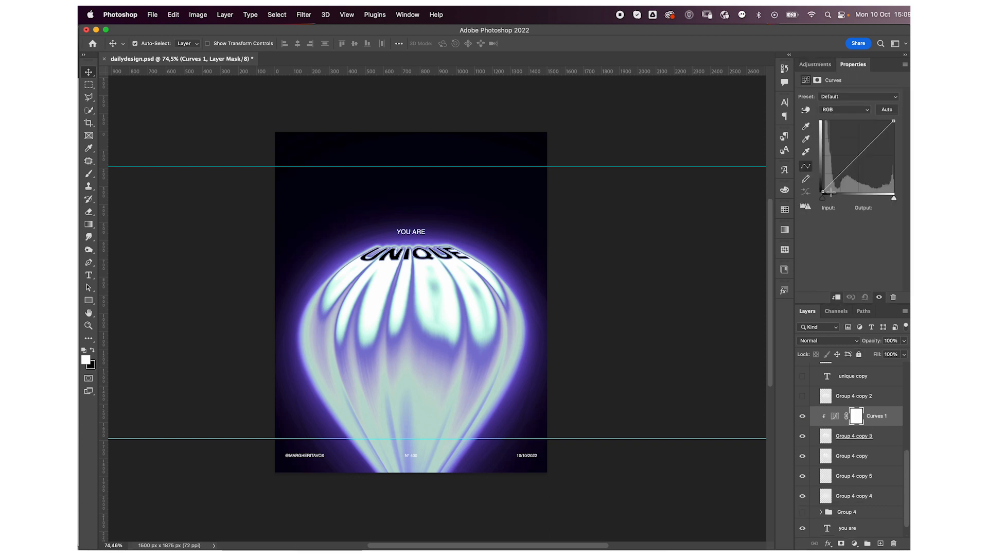
drag(831, 183, 894, 202)
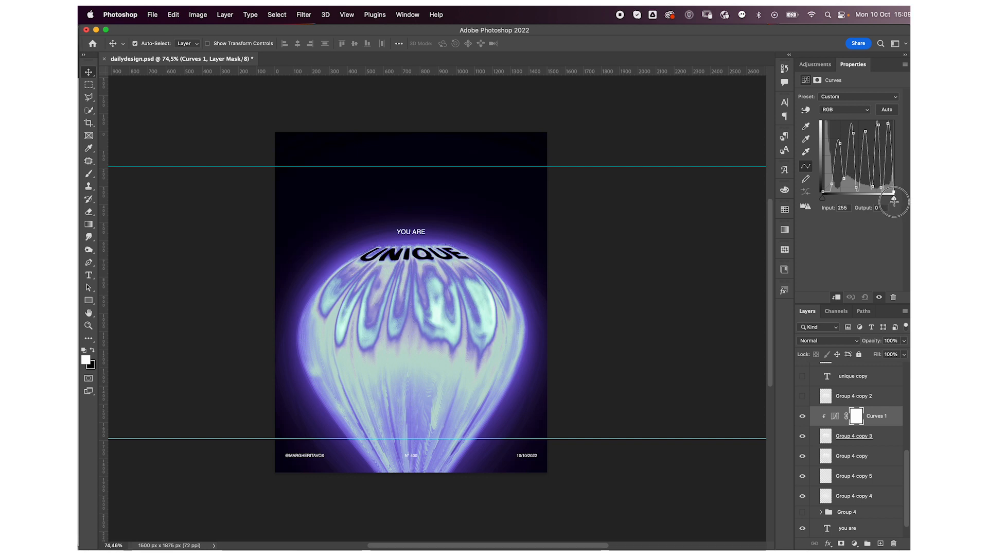
Preview blend modes for the Curves 1 adjustment, and delete that adjustment while keeping the Group 4 copy 3 layer.
click(832, 341)
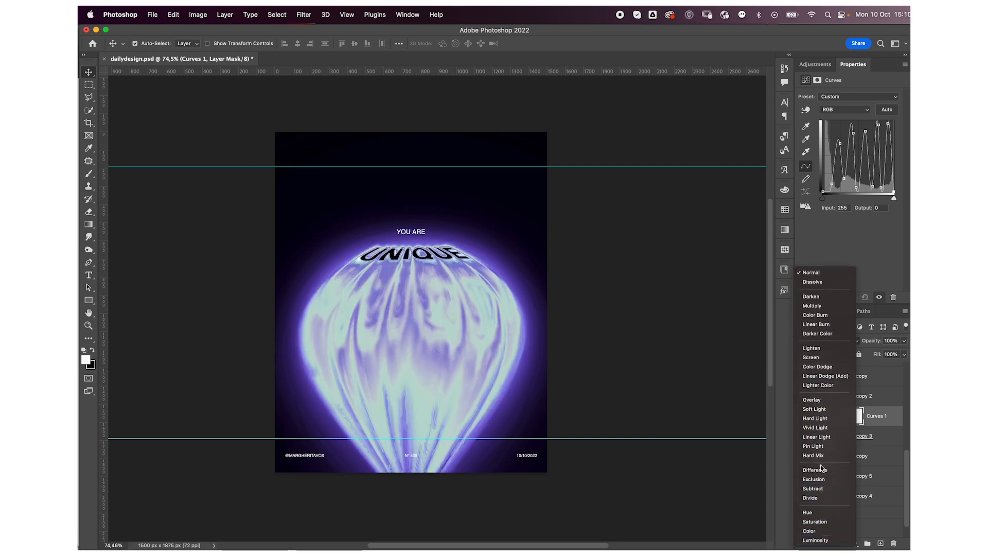
click(893, 421)
click(891, 422)
key(Delete)
key(Delete)
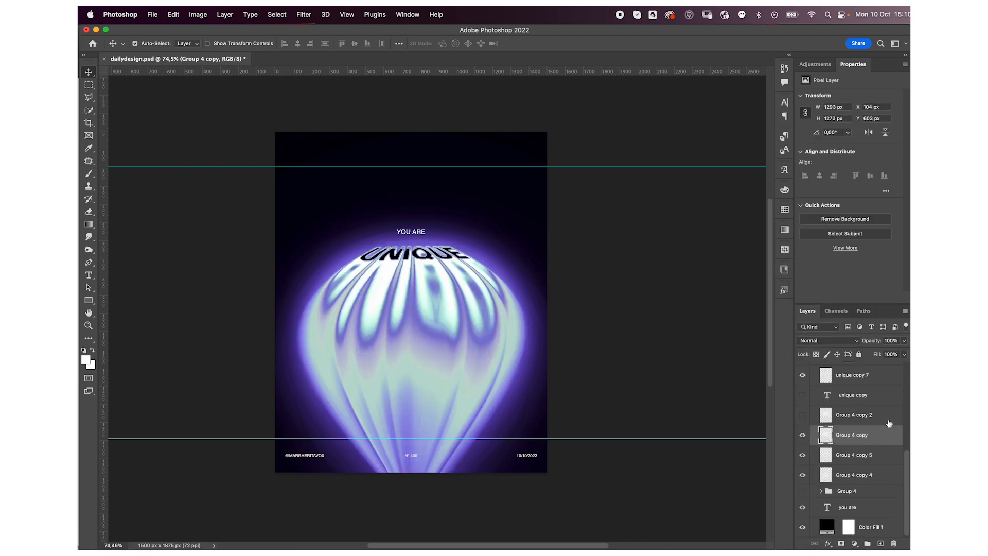
key(super+z)
Toggle the Group 4 copy 3 layer's visibility to examine its softening effect on the balloon's stripes.
click(801, 434)
click(801, 435)
click(801, 435)
click(801, 434)
click(801, 436)
click(801, 435)
Lower the opacity of the Group 4 copy 3 layer to 53%.
click(904, 340)
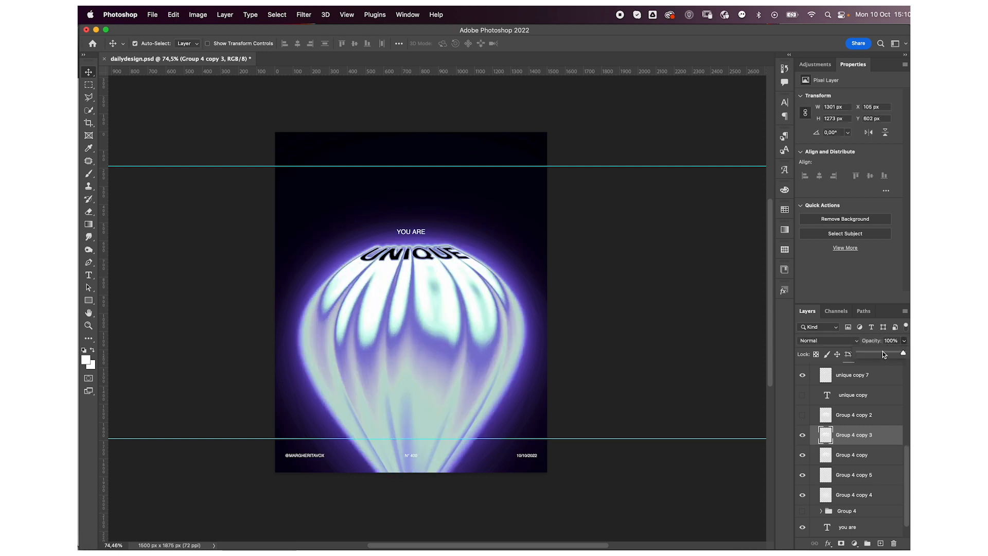
click(883, 354)
click(893, 439)
Open the Gradient Map 1 gradient for editing and try the remaining first-row presets of MVX PREMIUM GRADIENT PACK VOL. 2.
scroll(892, 440, up, 3)
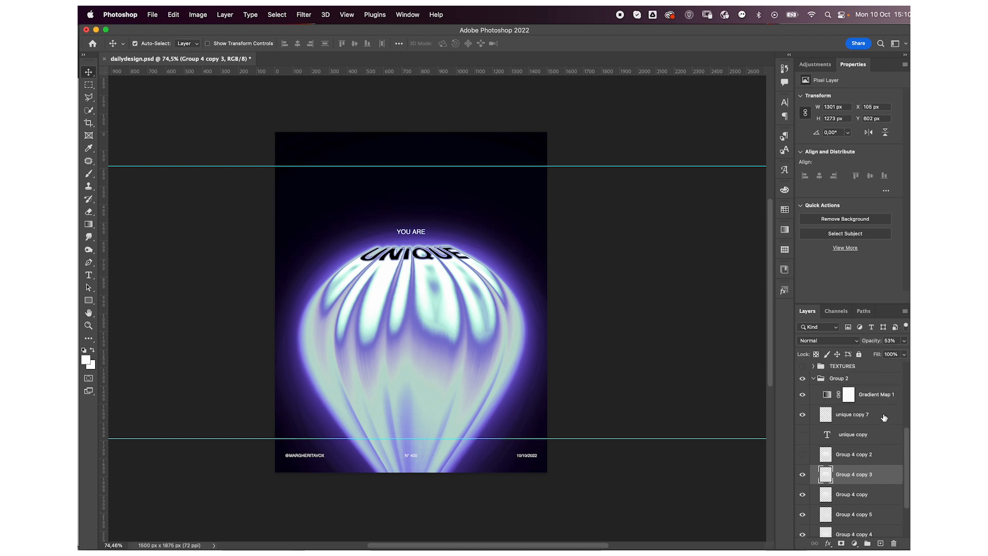
click(869, 410)
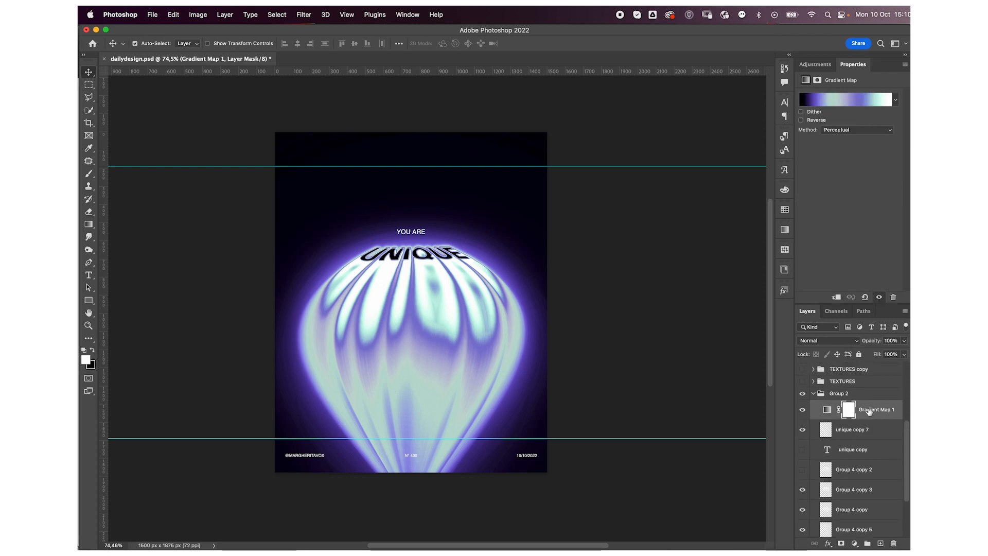
click(854, 100)
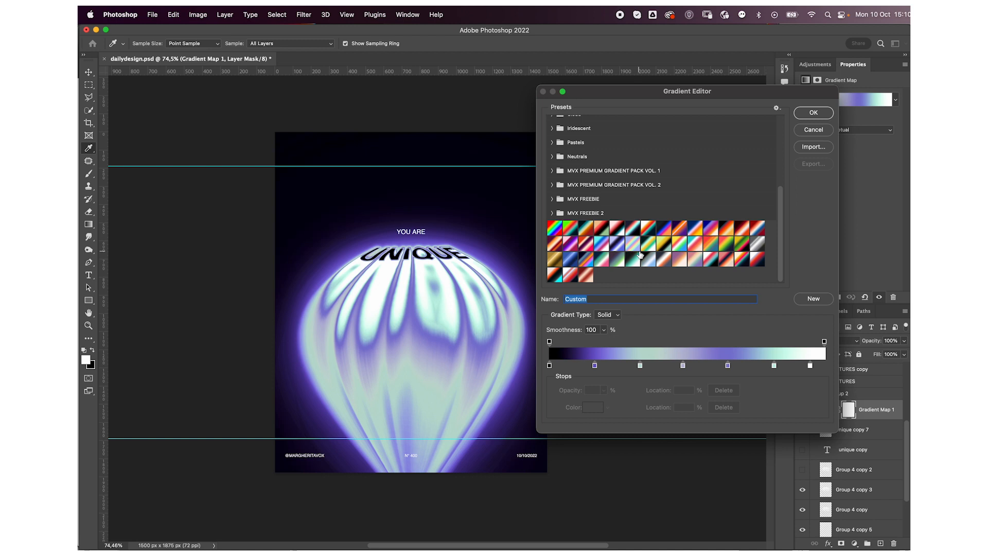
click(552, 184)
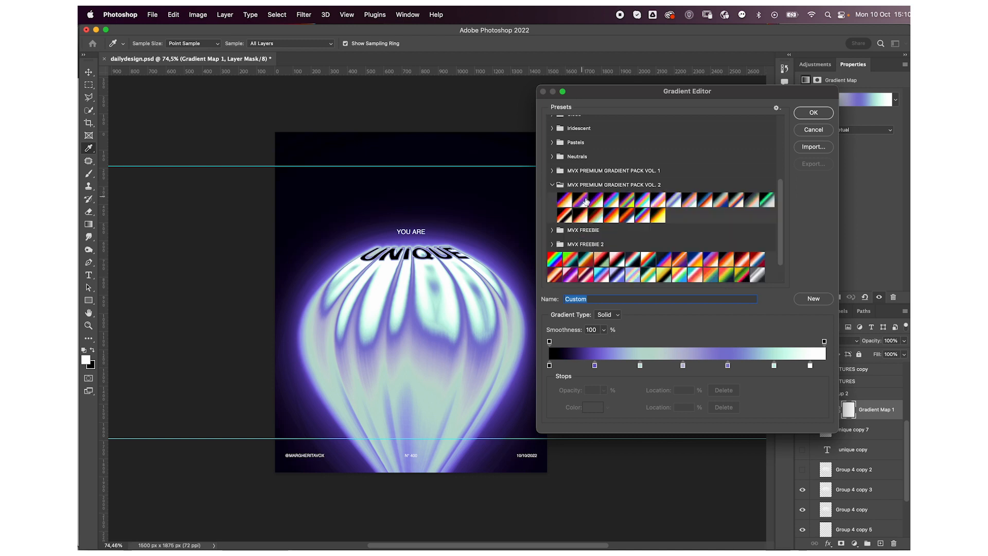
click(690, 200)
click(706, 201)
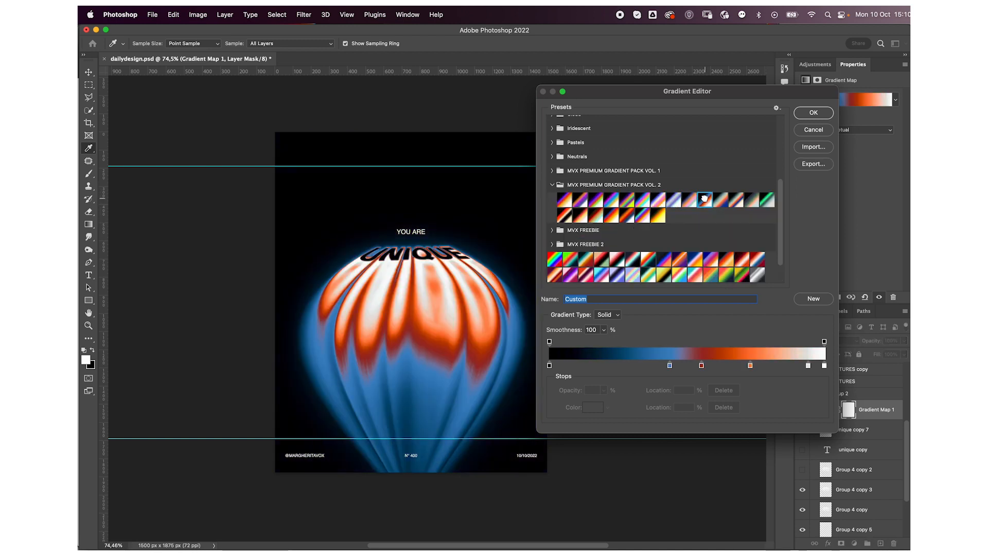
click(720, 200)
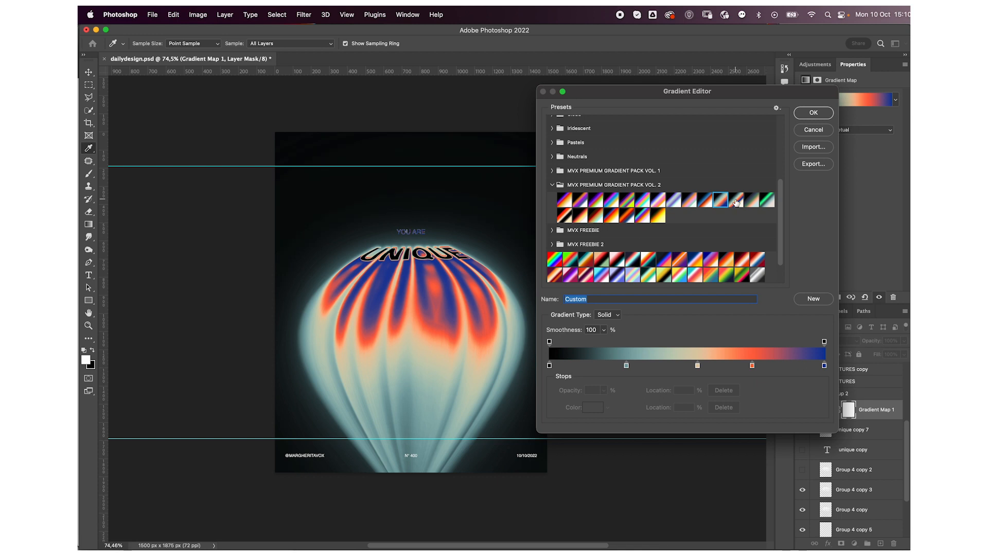
click(736, 200)
click(753, 201)
click(766, 199)
Try the second-row presets of MVX PREMIUM GRADIENT PACK VOL. 2 on the gradient map, comparing them with the violet-mint preset above.
click(571, 221)
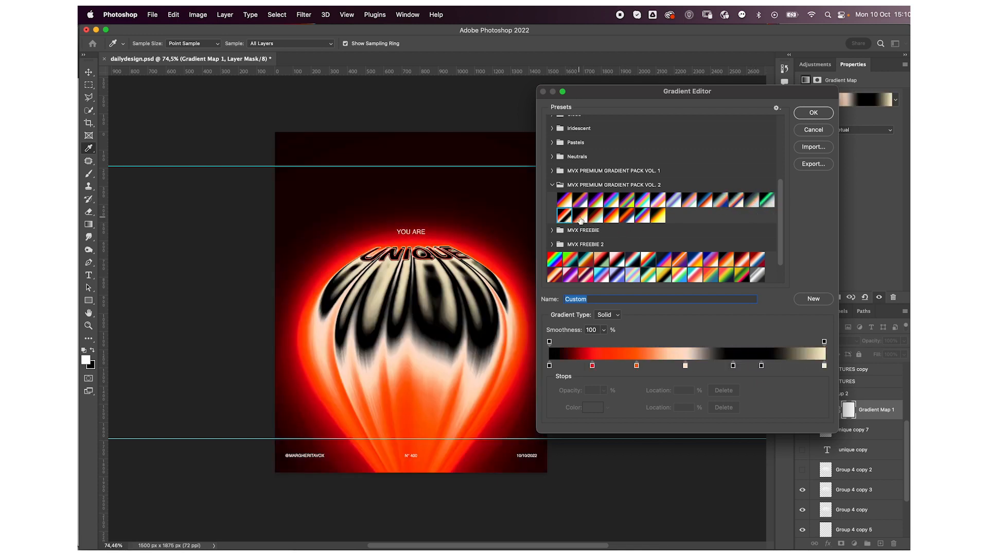
click(579, 218)
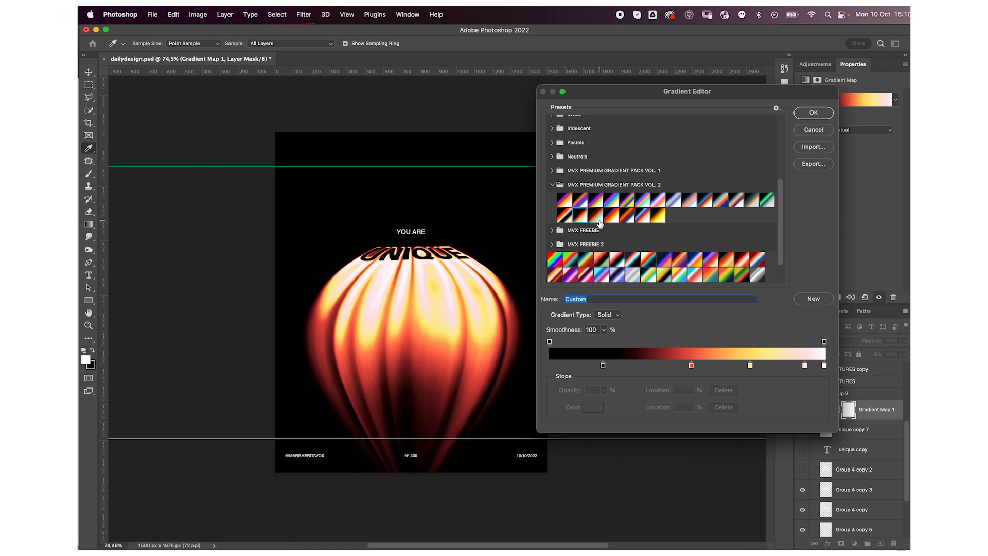
click(596, 220)
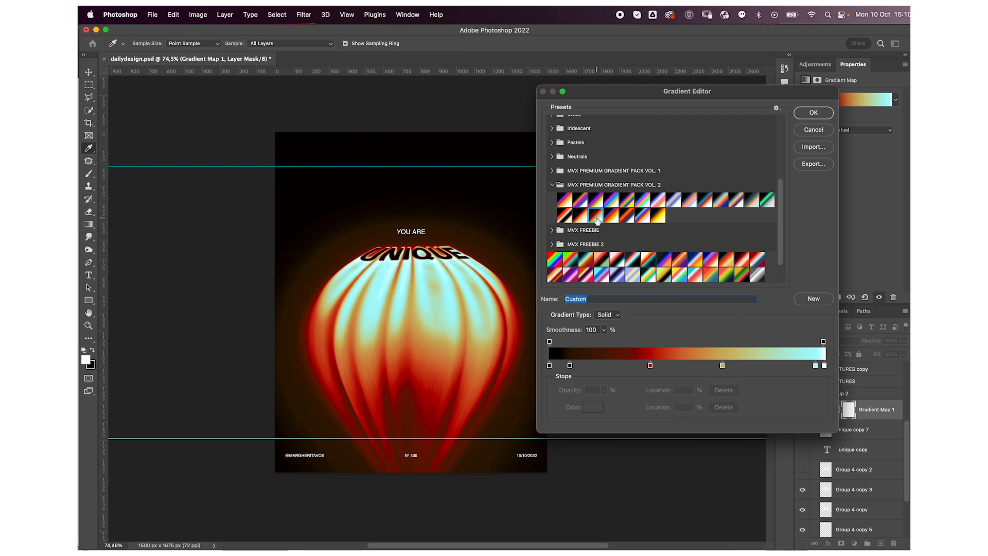
click(616, 220)
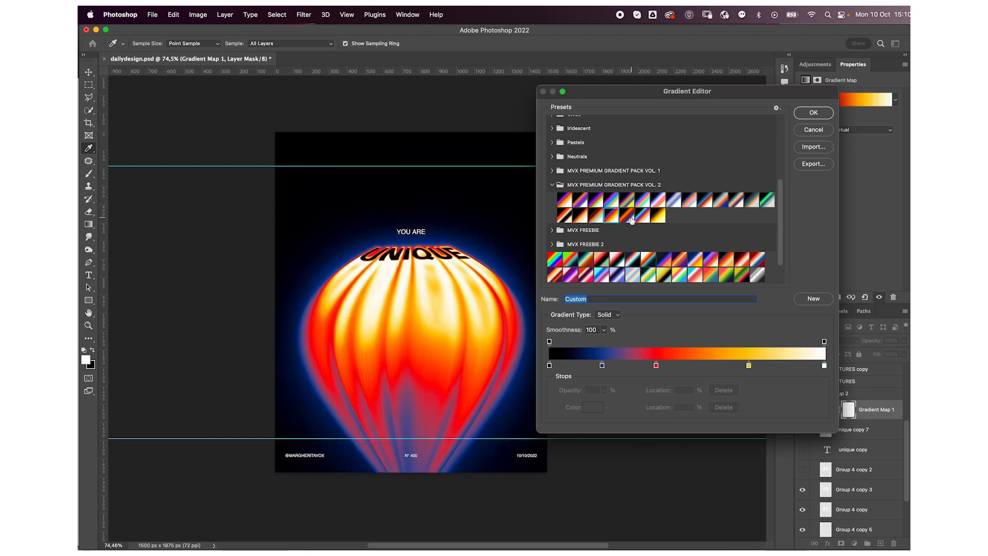
click(672, 202)
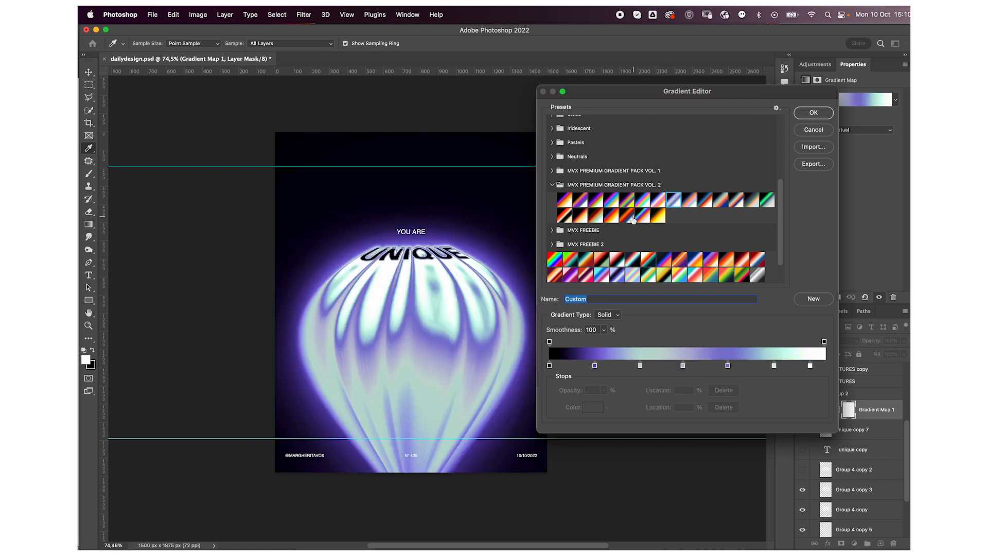
click(625, 217)
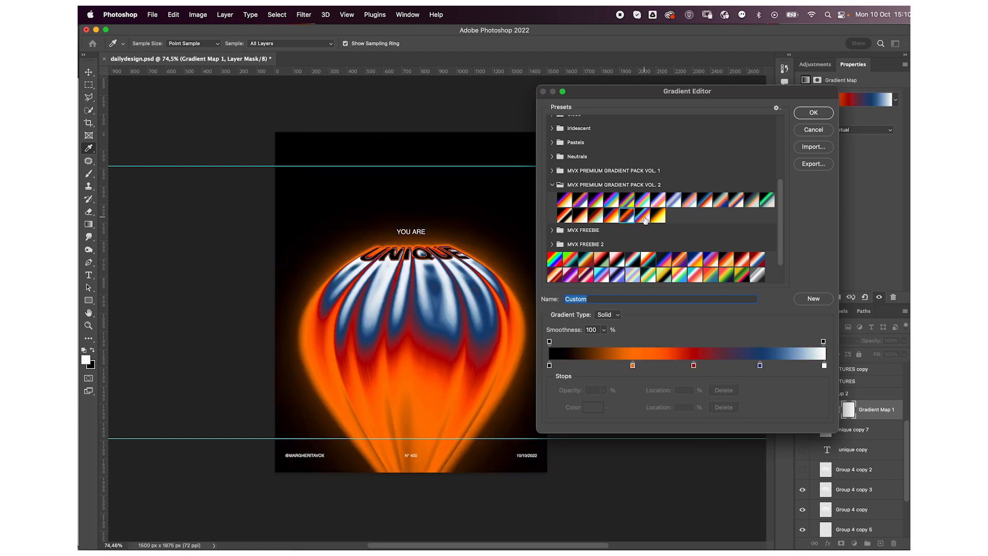
click(643, 218)
click(659, 219)
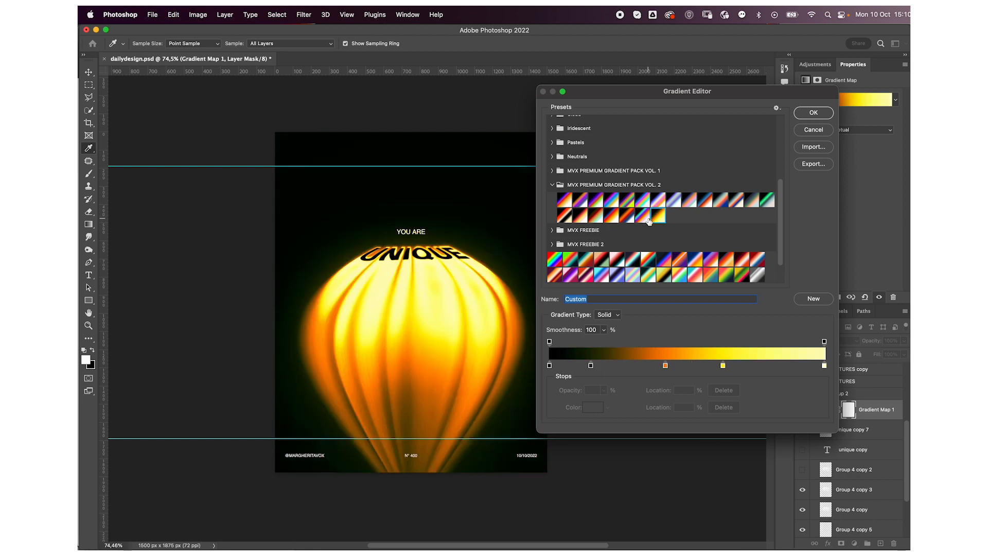
Choose the teal, violet, orange and pink preset from MVX PREMIUM GRADIENT PACK VOL. 2 for the gradient map.
click(644, 220)
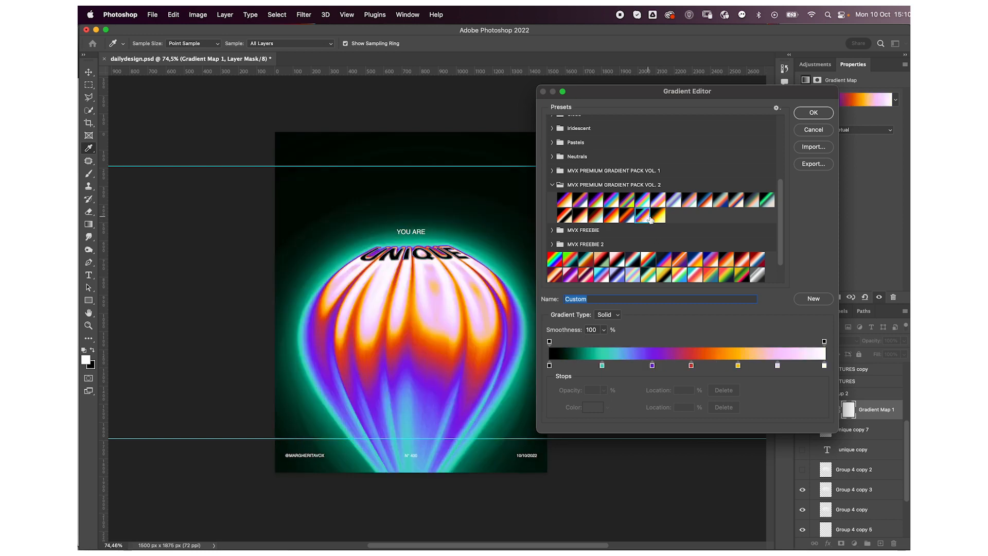
click(704, 204)
click(642, 220)
Shift the gradient's teal, violet, yellow and pale pink stops toward its light end, and place the red stop at 63%.
drag(602, 365, 623, 365)
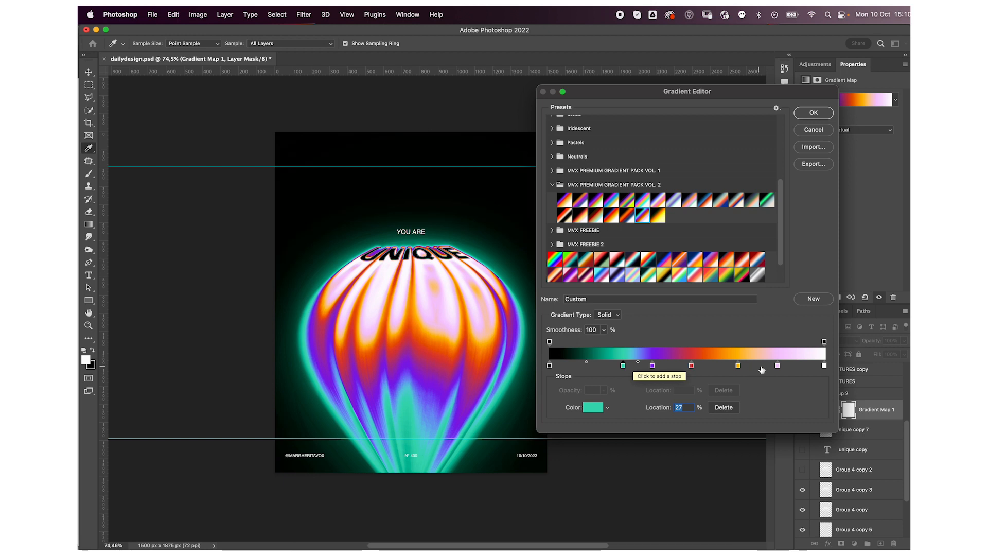
drag(777, 365, 800, 366)
drag(738, 365, 759, 365)
drag(691, 365, 723, 365)
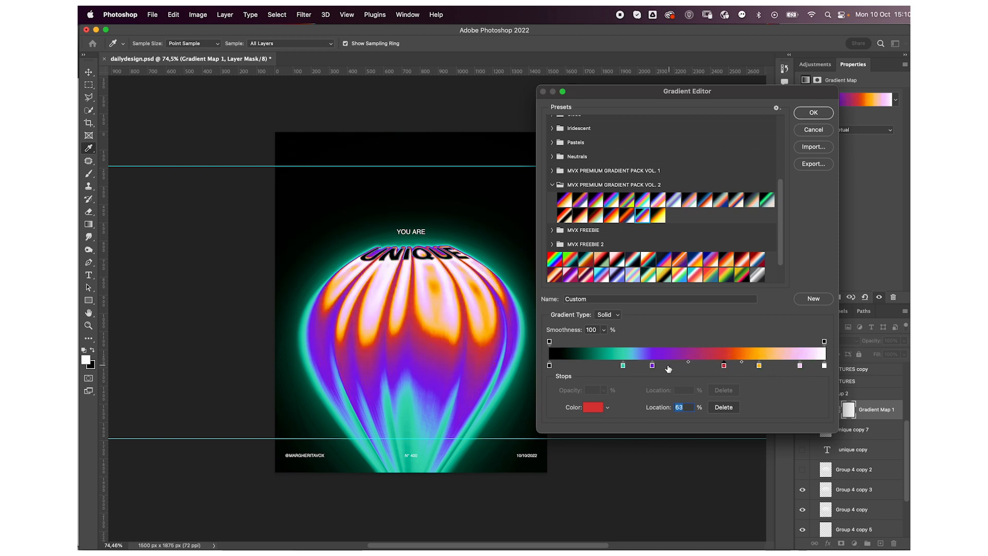
mouse_move(652, 365)
mouse_down()
mouse_move(675, 365)
mouse_move(634, 366)
mouse_up()
Add a black stop (#000000) at 16% between the gradient's black end and its teal stop.
click(548, 365)
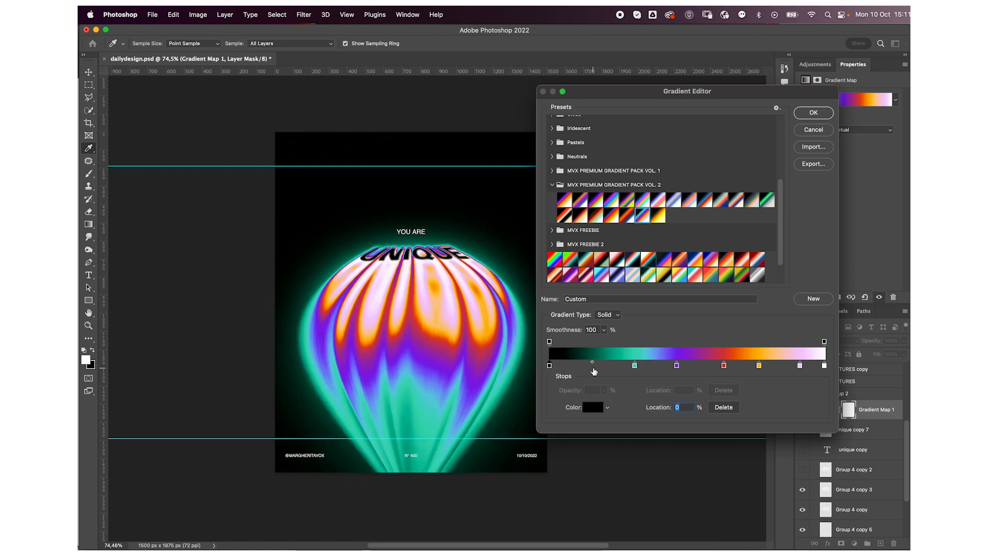
click(593, 366)
click(593, 408)
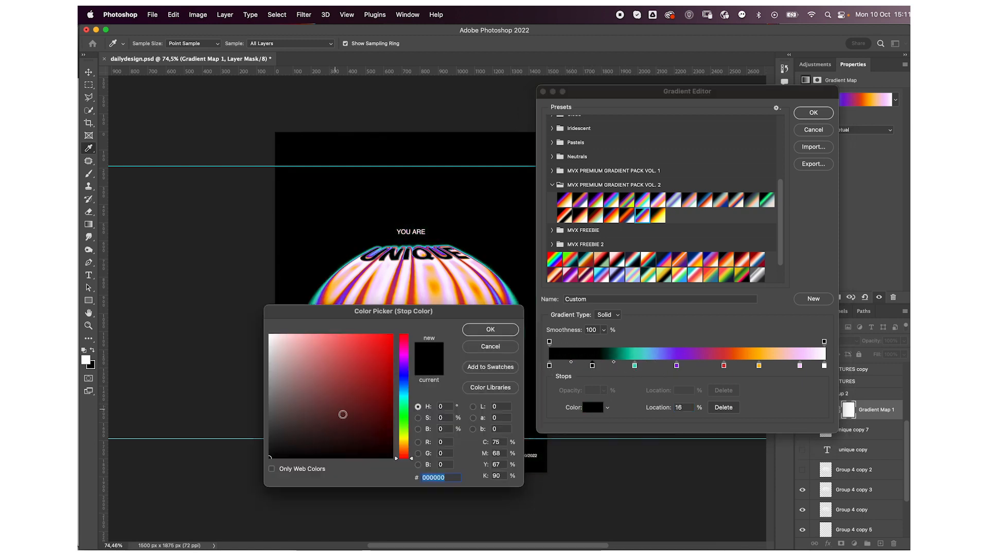
click(492, 329)
Place a very dark green stop (#001a14) at 13% before the teal stop, and accept the edited gradient.
click(634, 365)
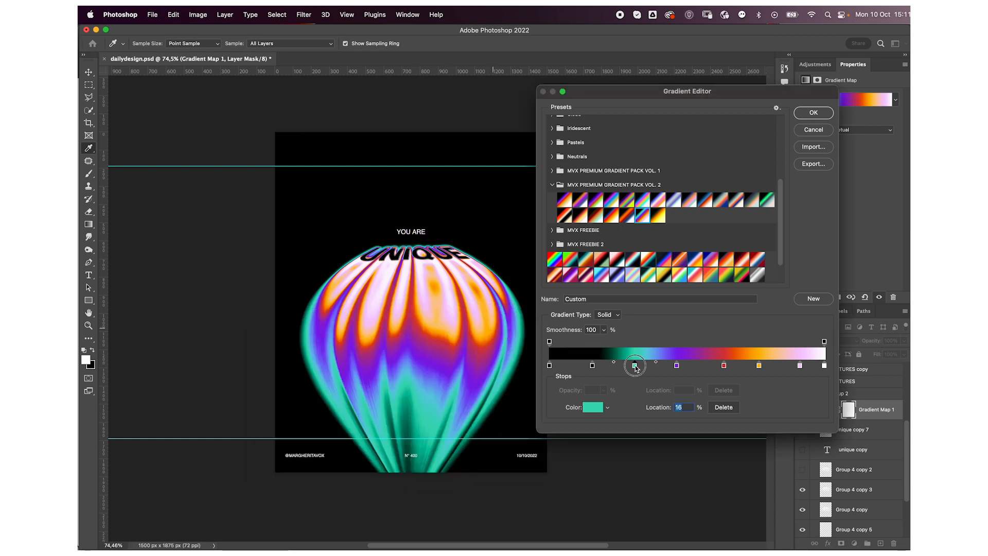
click(597, 366)
mouse_move(592, 366)
mouse_down()
mouse_move(591, 378)
mouse_move(588, 366)
mouse_up()
click(591, 408)
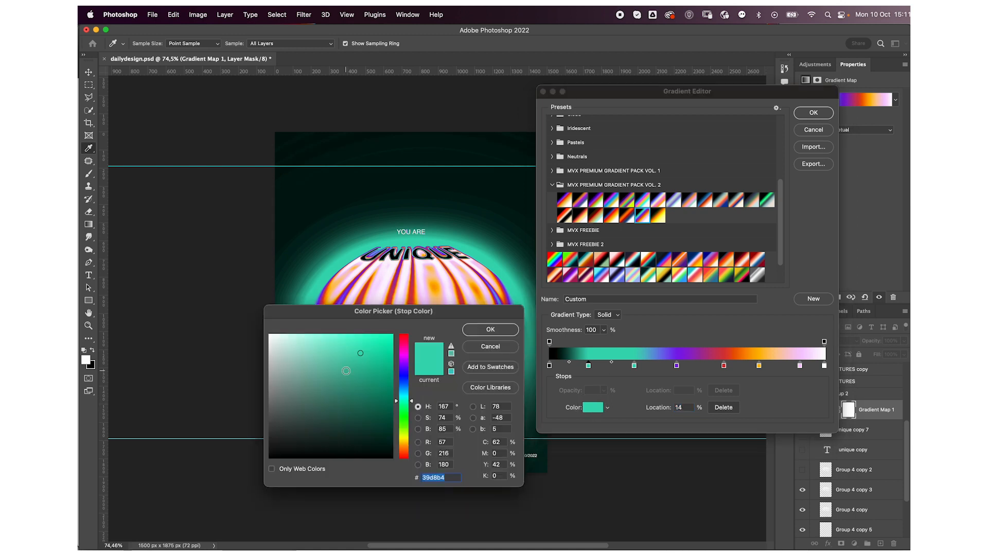
drag(391, 433, 393, 444)
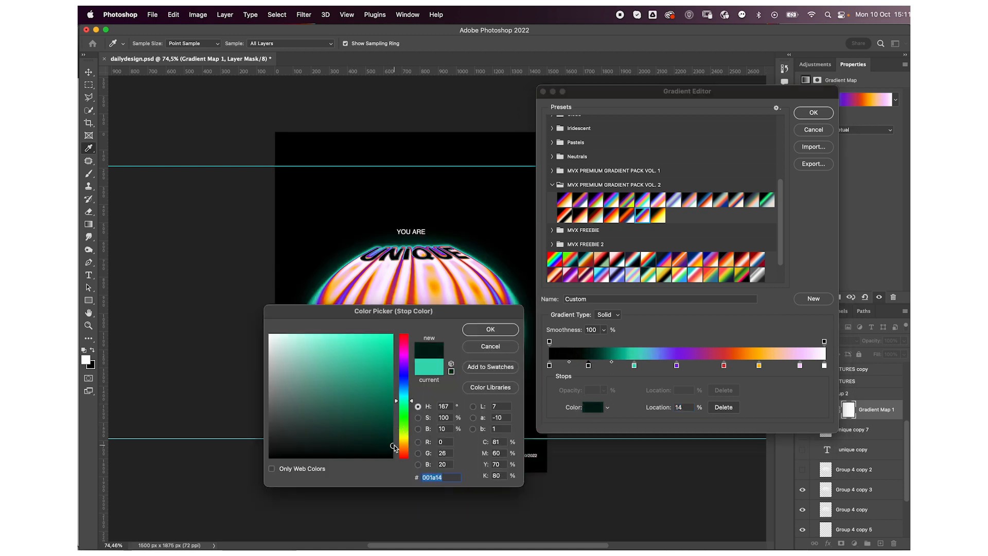
click(477, 331)
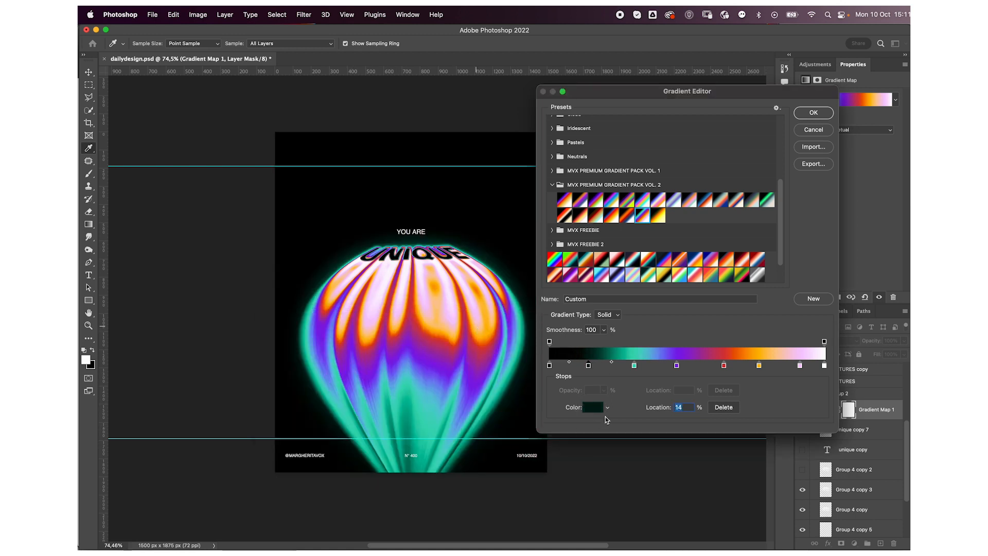
drag(588, 366, 585, 367)
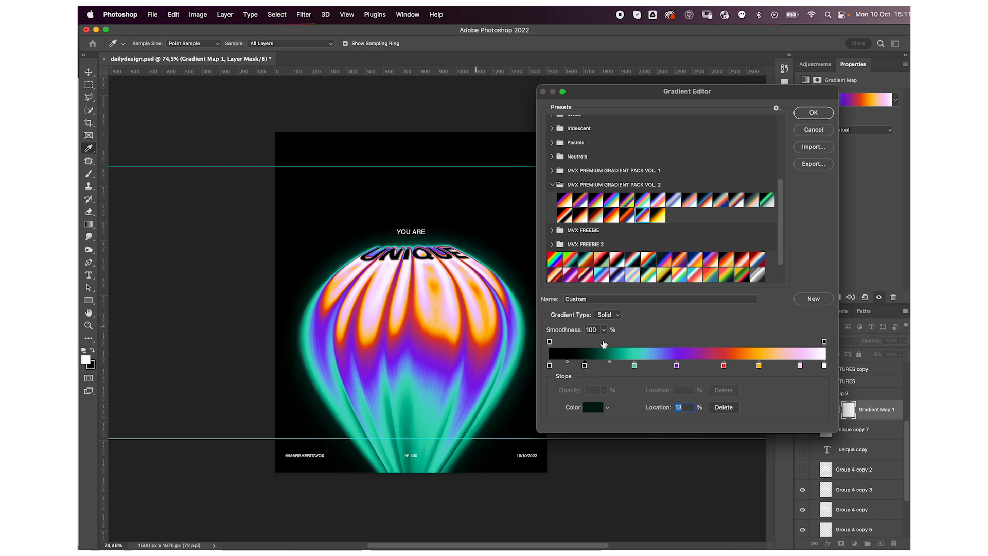
click(814, 112)
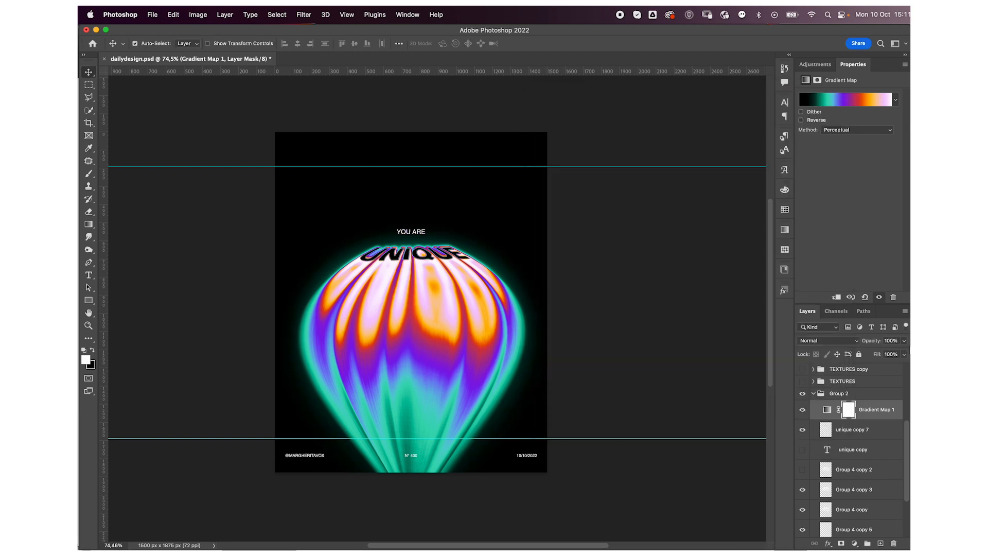
Find the "you are" text layer and move it above Gradient Map 1 inside Group 2.
click(814, 393)
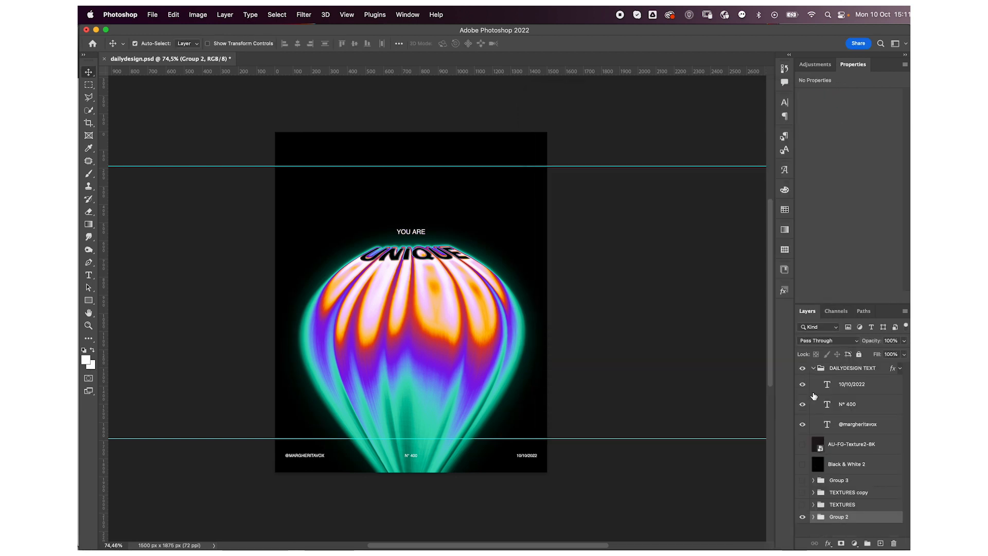
click(420, 232)
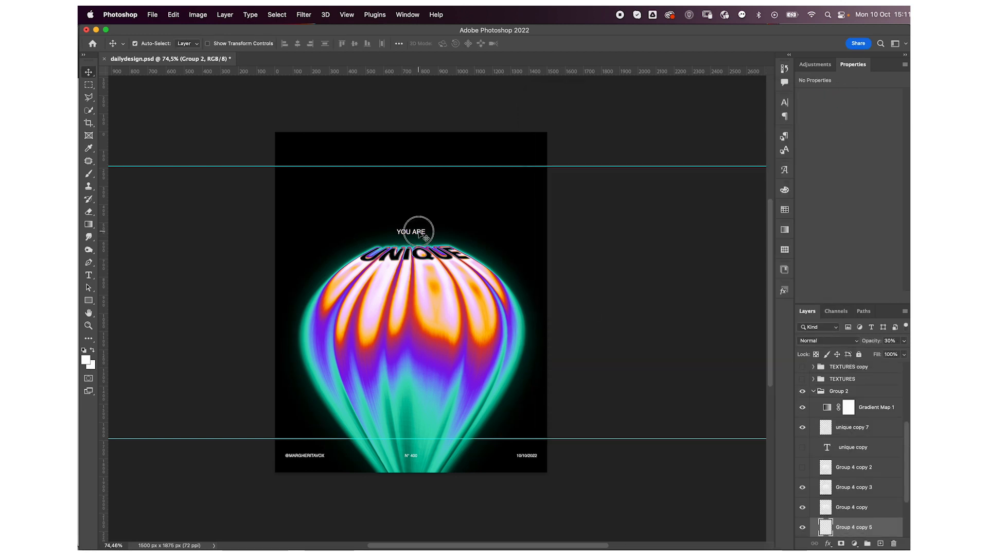
click(419, 233)
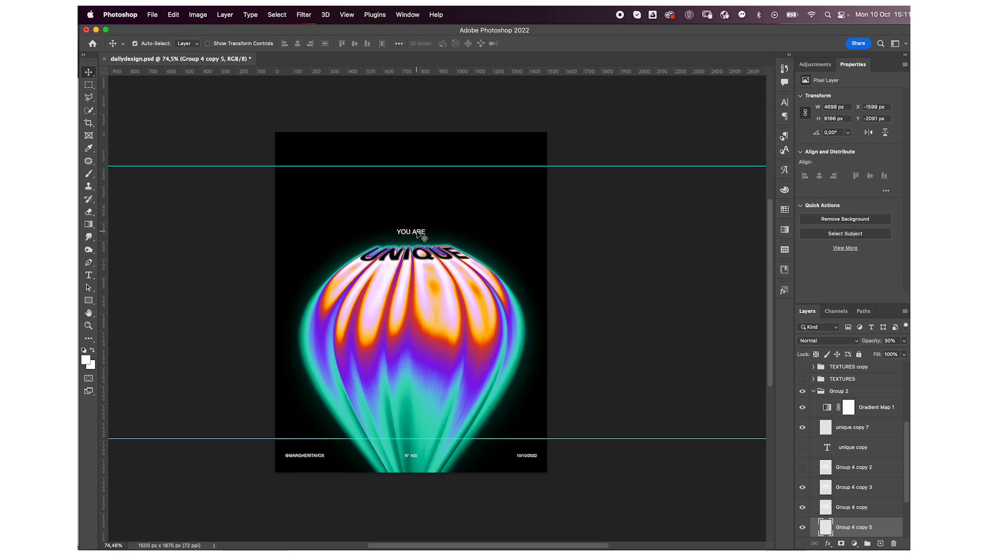
scroll(875, 473, down, 3)
drag(856, 511, 848, 396)
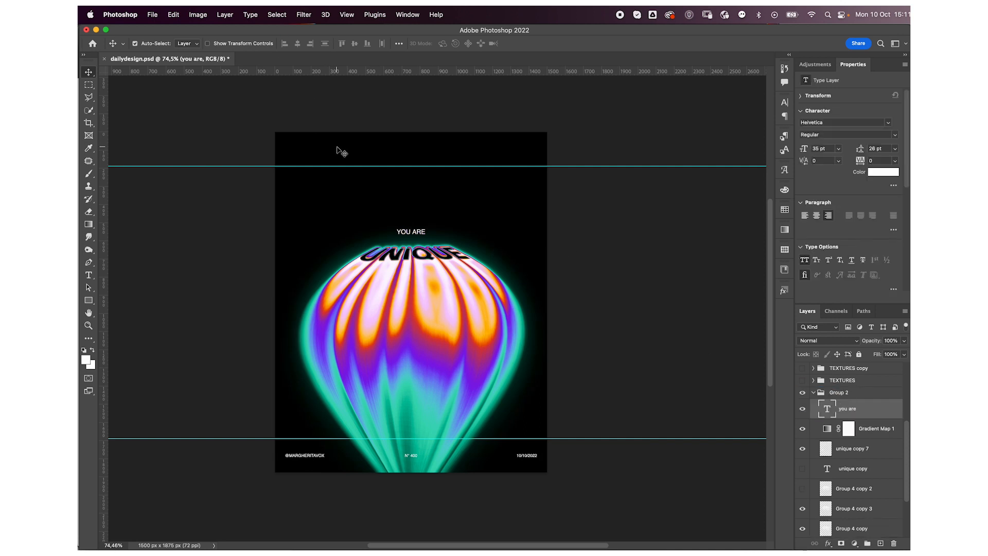
Raise the YOU ARE text by 70 px above the balloon and set its font size to 30 pt.
key(shift+Up)
key(shift+Up)
key(shift+Up)
key(shift+Up)
key(shift+Up)
key(shift+Up)
key(shift+Up)
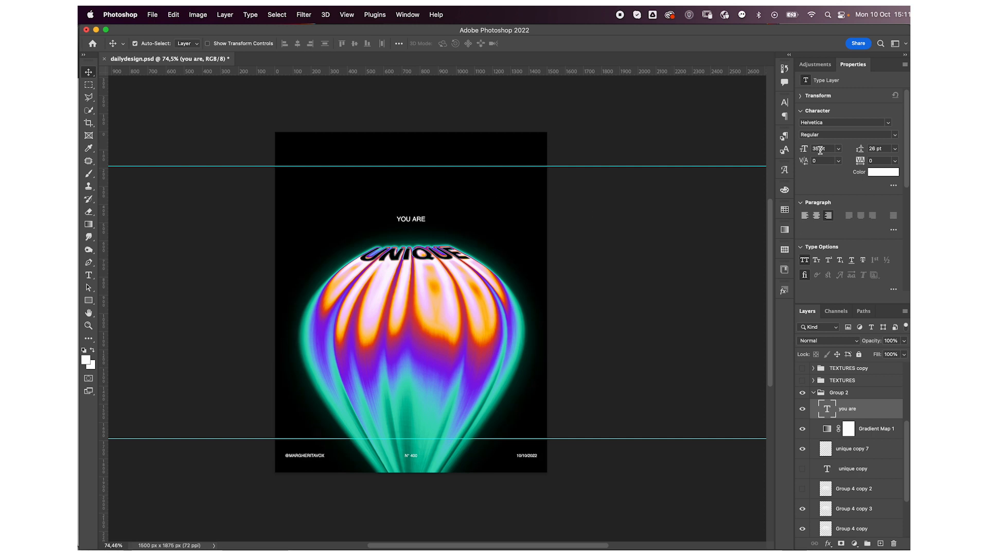
text(30)
key(Return)
Convert the YOU ARE text to a smart object and apply a Gaussian Blur with a 1-pixel radius.
drag(425, 221, 456, 194)
key(z)
click(304, 15)
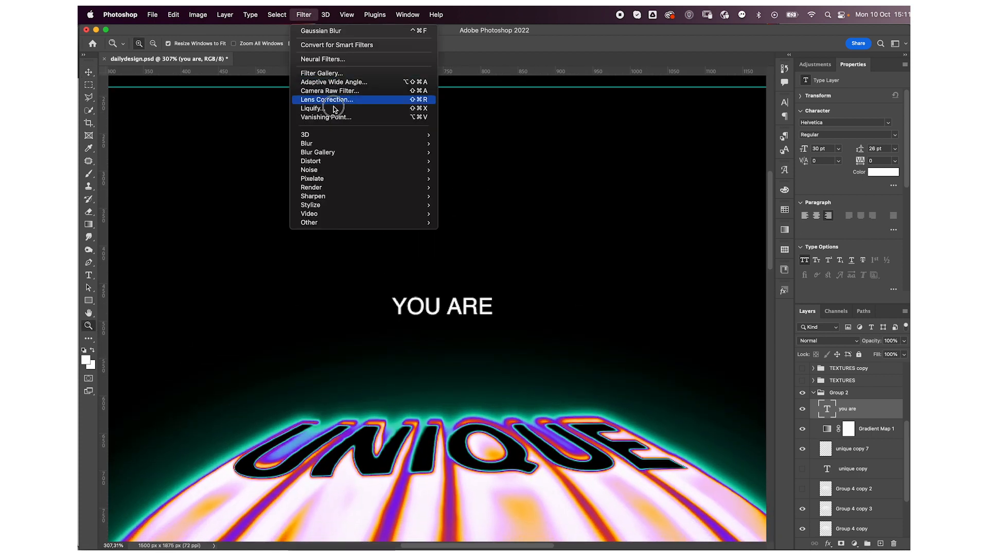
mouse_move(358, 145)
click(502, 178)
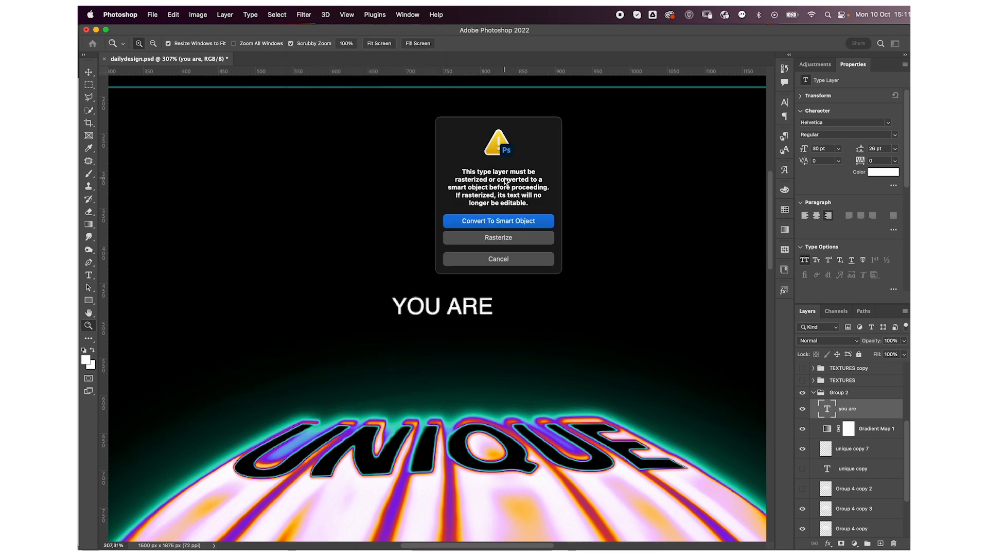
key(Return)
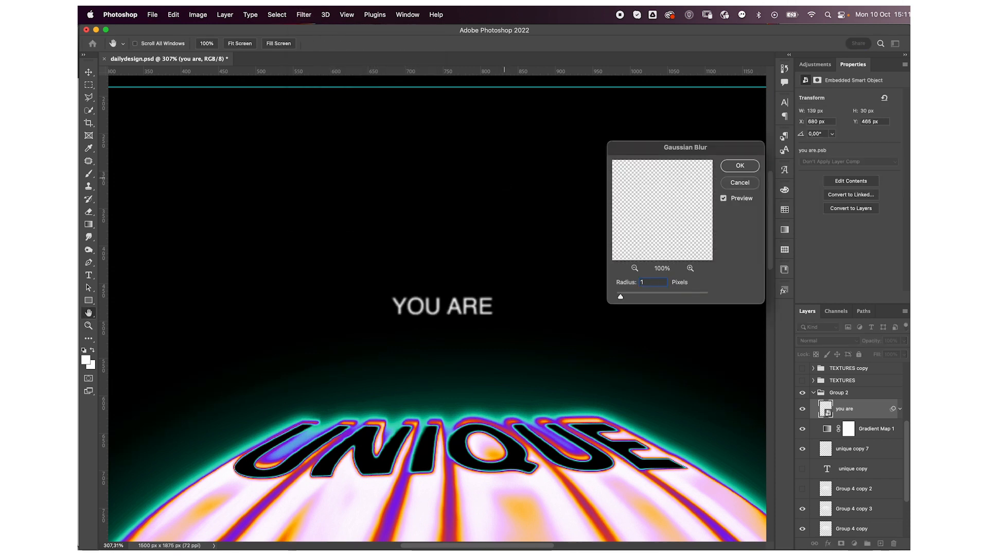
key(Return)
Apply a Ripple distortion of 20% at Large size to the YOU ARE smart object.
click(304, 15)
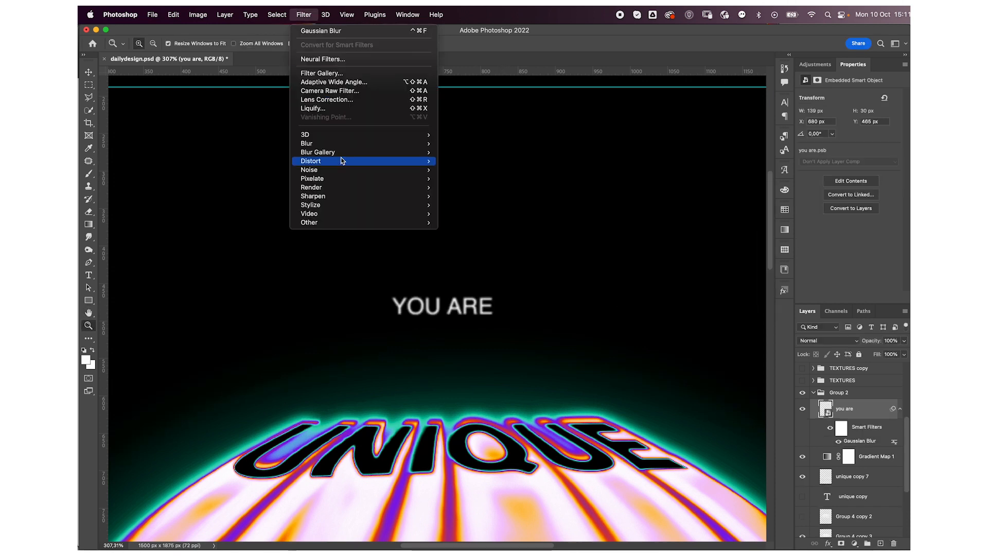
mouse_move(343, 157)
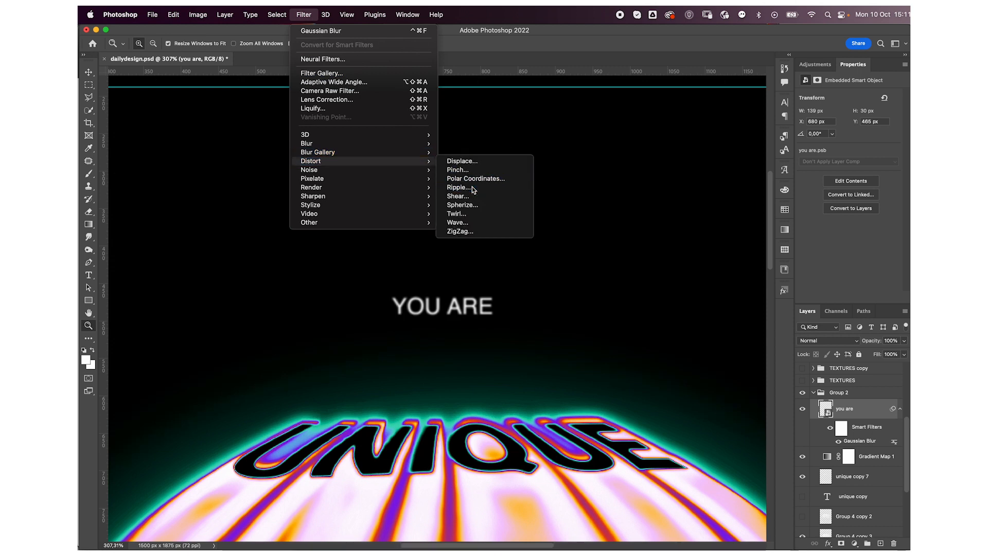
click(469, 187)
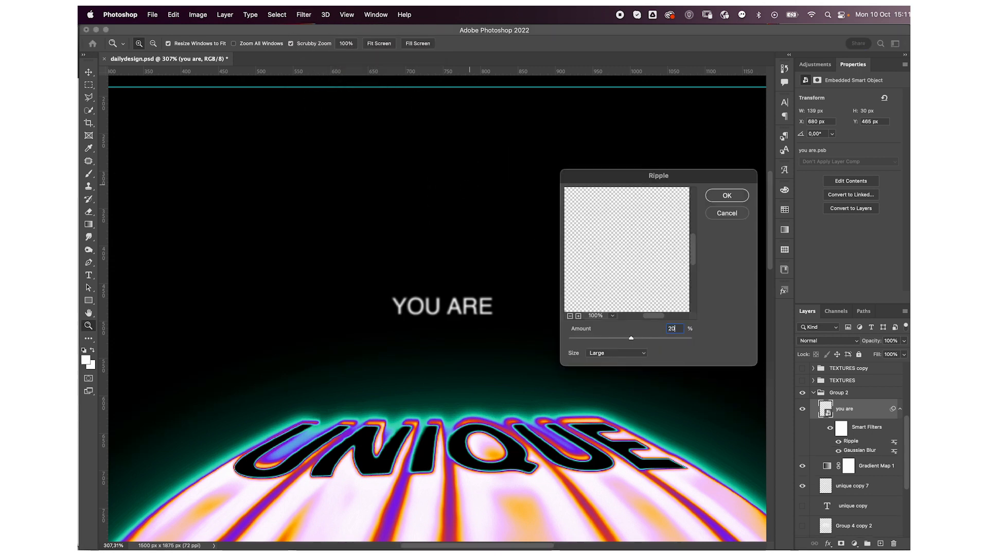
key(Return)
drag(498, 336, 447, 326)
scroll(446, 326, down, 5)
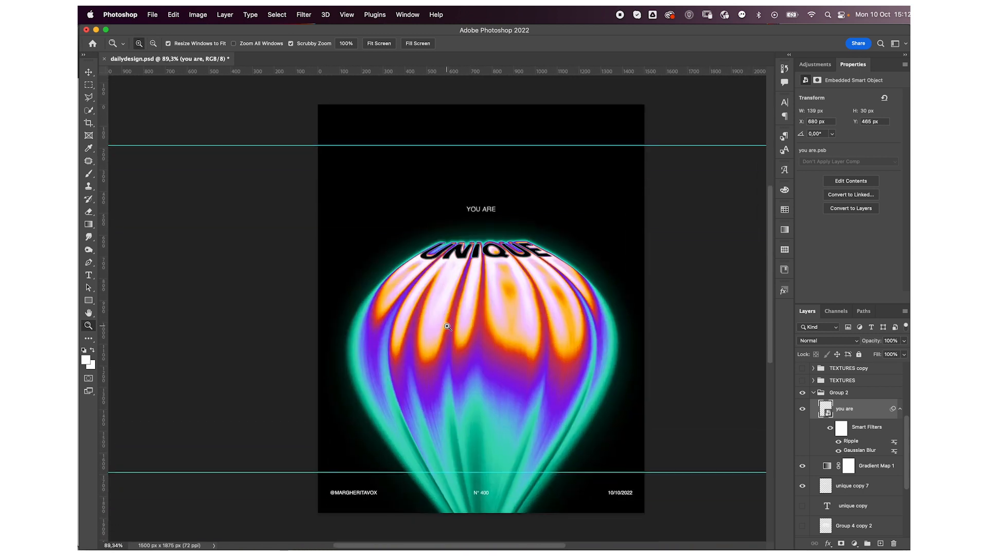
key(v)
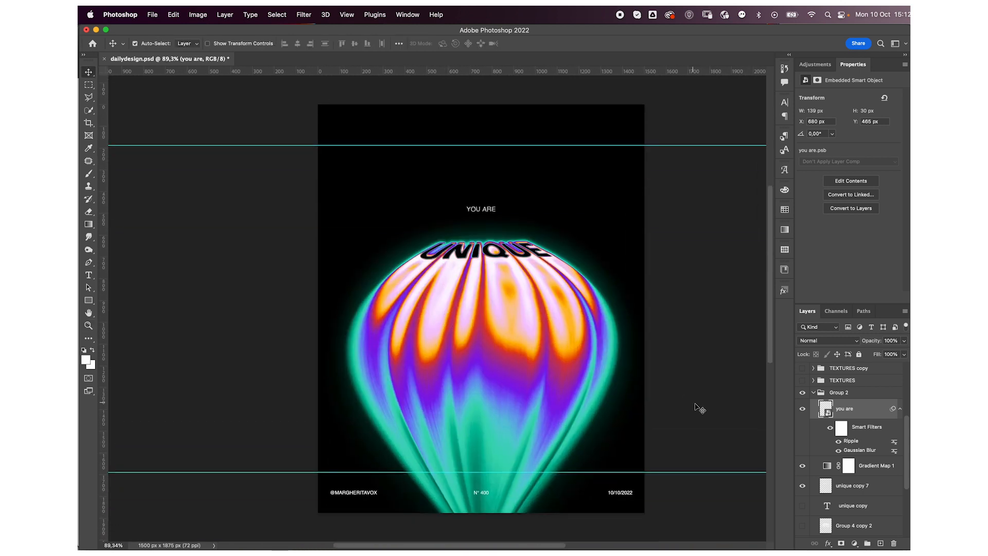
Make a merged duplicate of Group 2 above the original and convert it to a smart object.
click(813, 392)
key(super+j)
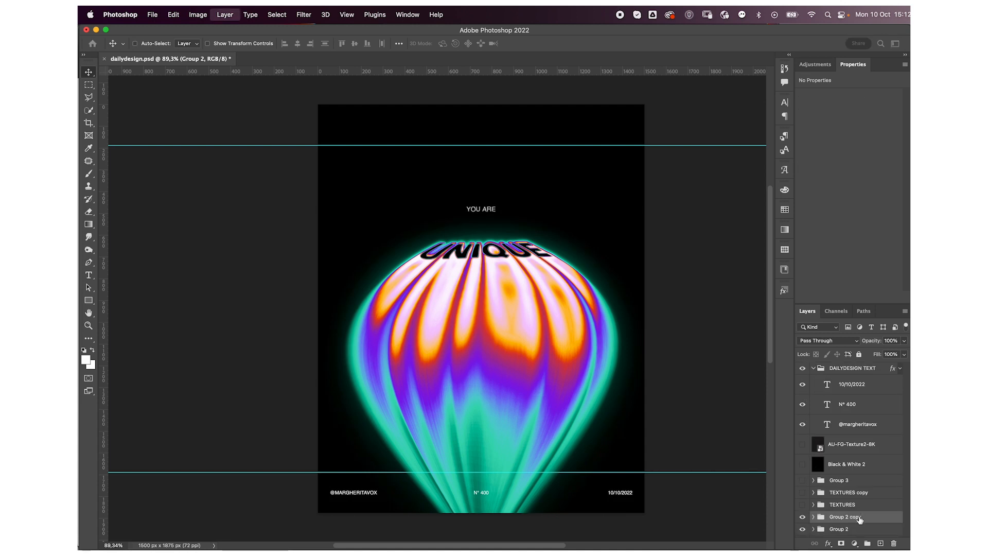
key(super+e)
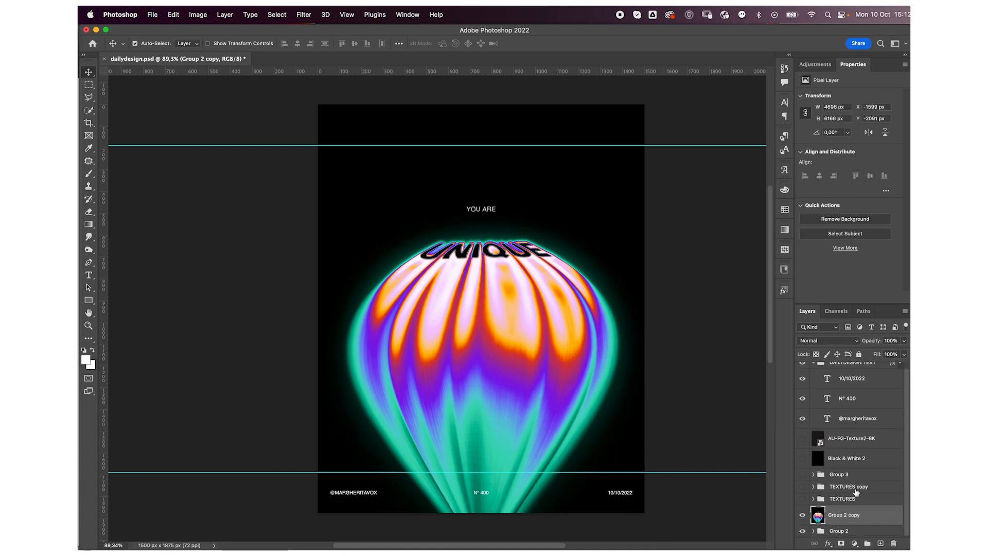
right_click(861, 513)
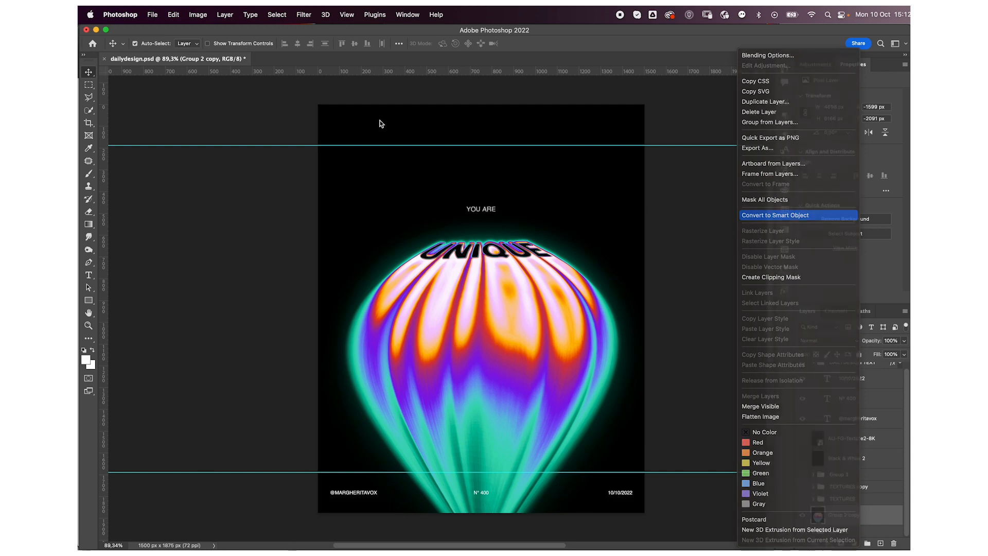
click(794, 214)
Add 8% noise to the Group 2 copy smart object and collapse its smart filter list.
click(303, 16)
mouse_move(355, 169)
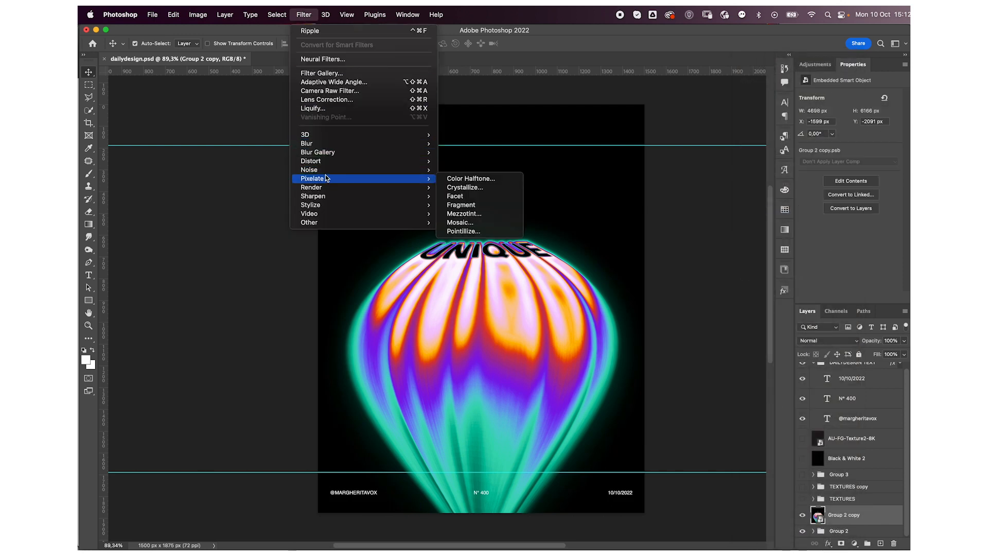
click(453, 172)
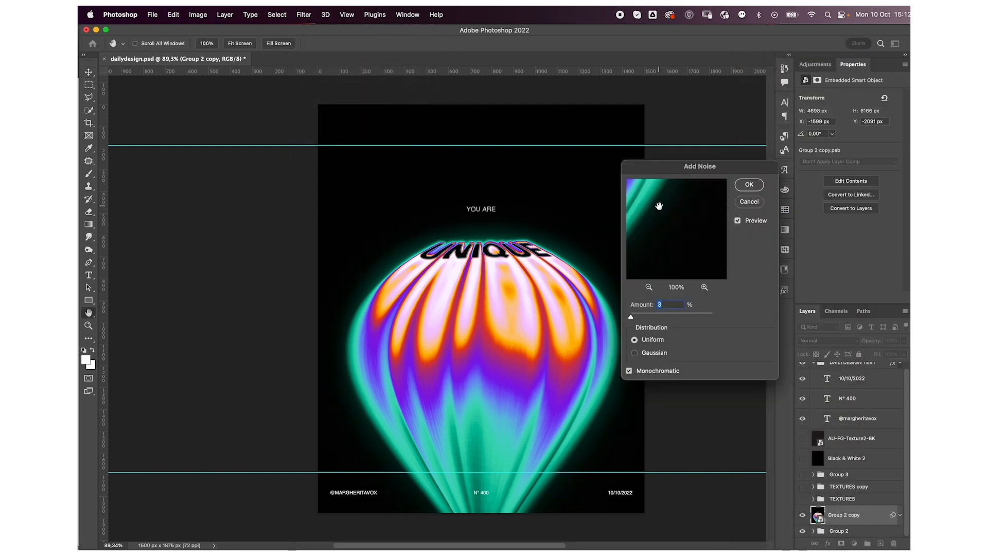
text(8)
key(Return)
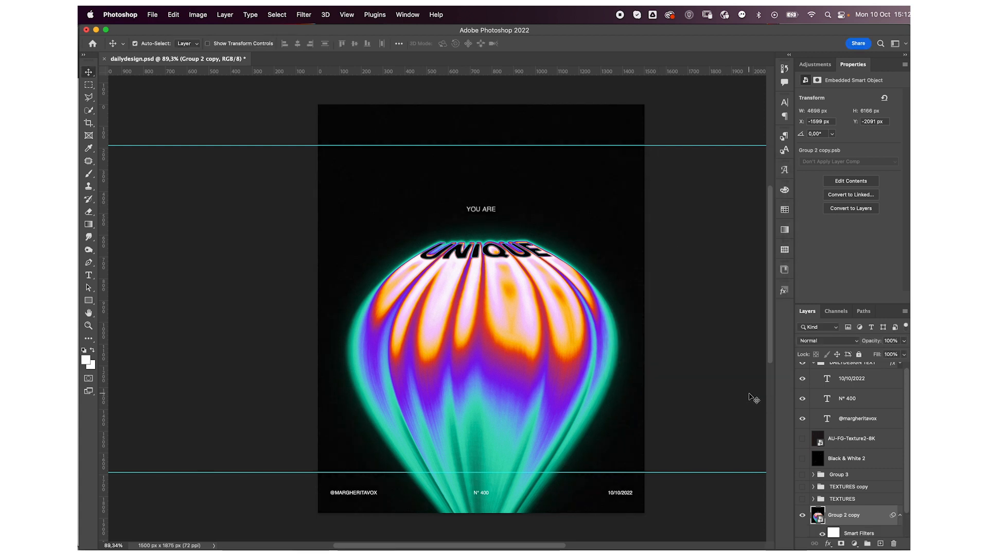
click(899, 514)
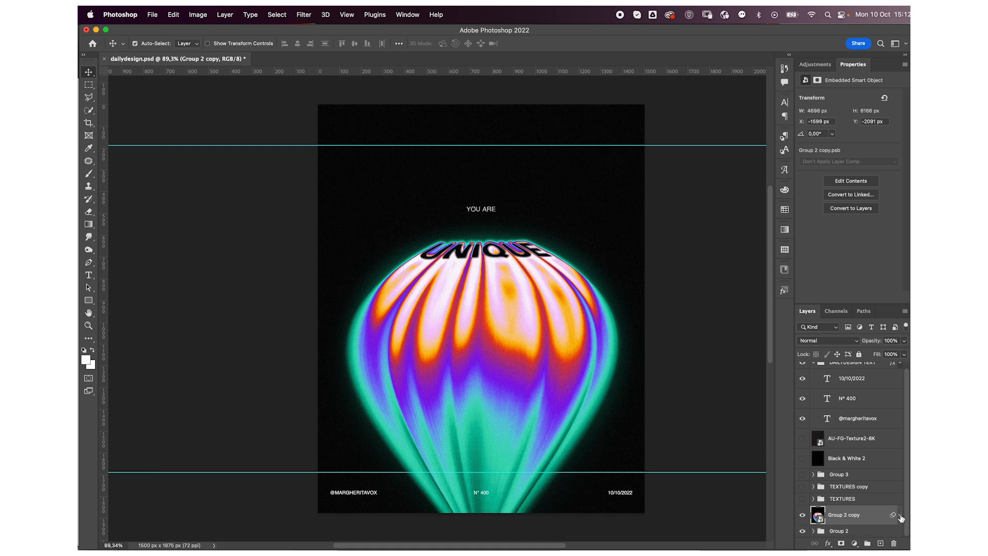
Show the AU-FG-Texture2-8K and Black & White 2 layers over the poster.
click(802, 438)
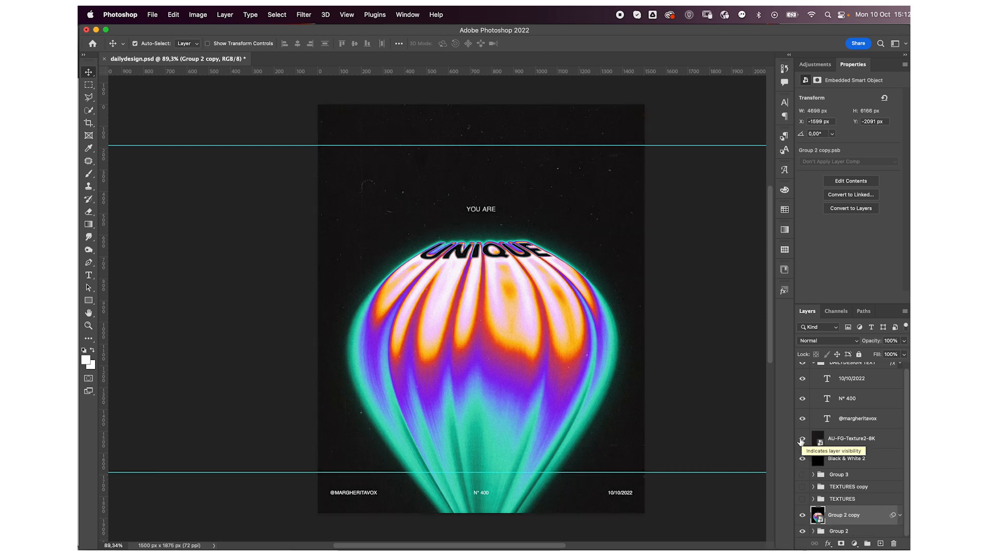